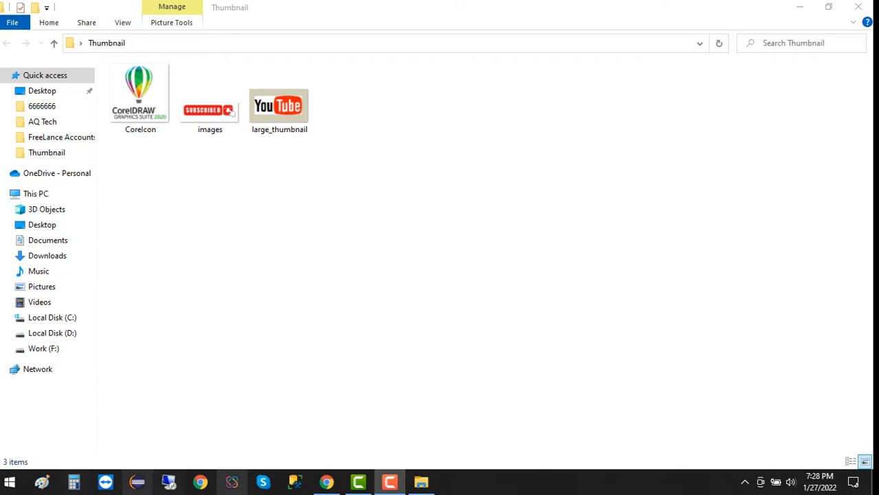
Open the Start menu from the Thumbnail folder view in File Explorer
key("super")
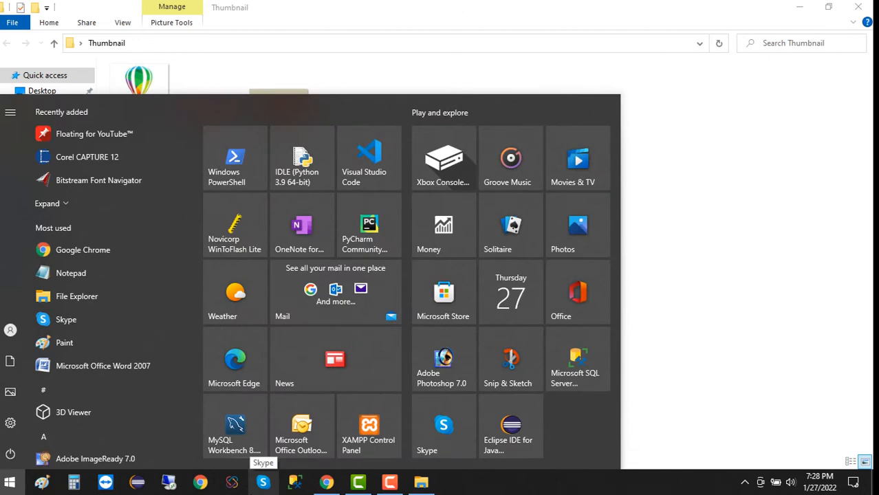
Search 'co' in the Start menu and launch CorelDRAW 12
key("super")
key("super")
type("co")
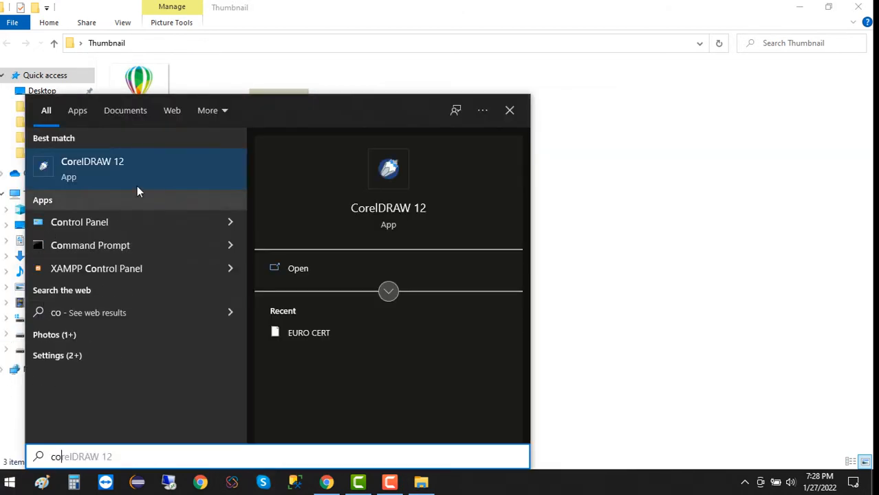
left_click(88, 170)
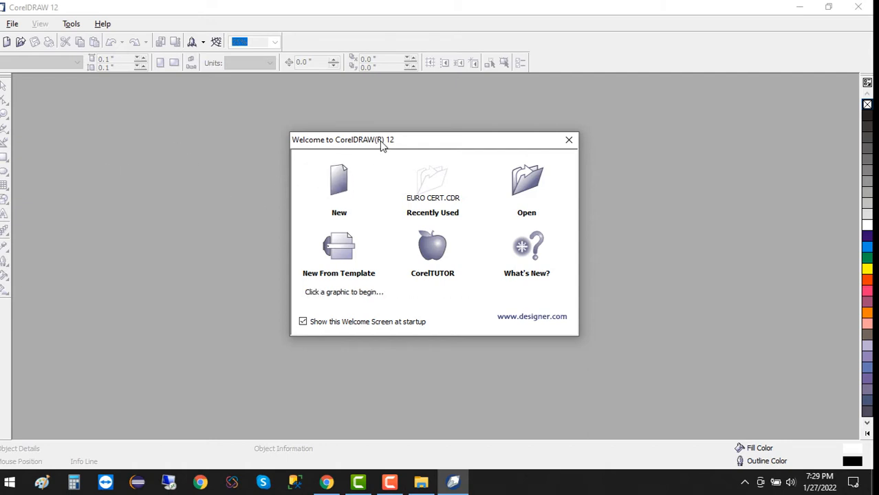
Start a new blank drawing from the Welcome screen with units set to pixels
left_click_drag(381, 143, 375, 114)
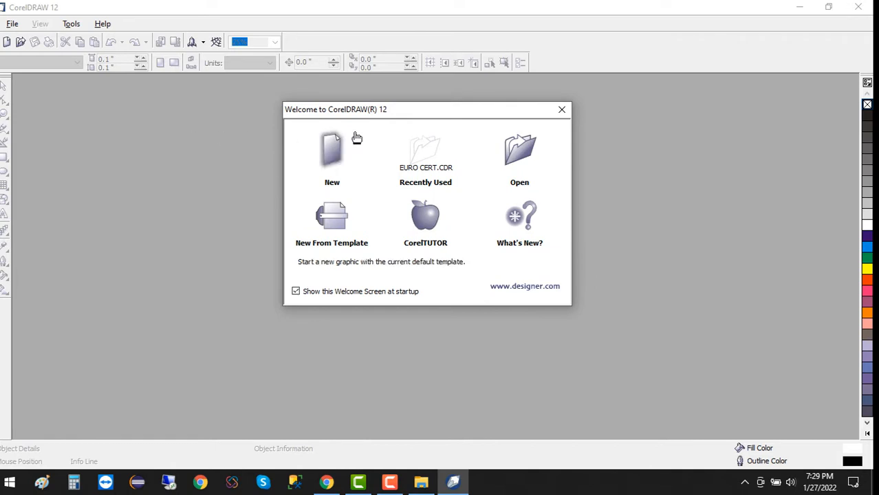
left_click(335, 159)
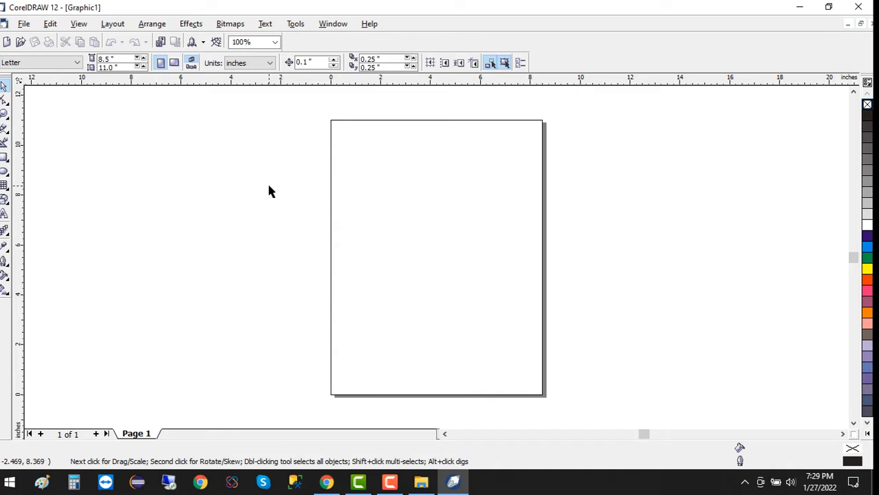
left_click(250, 64)
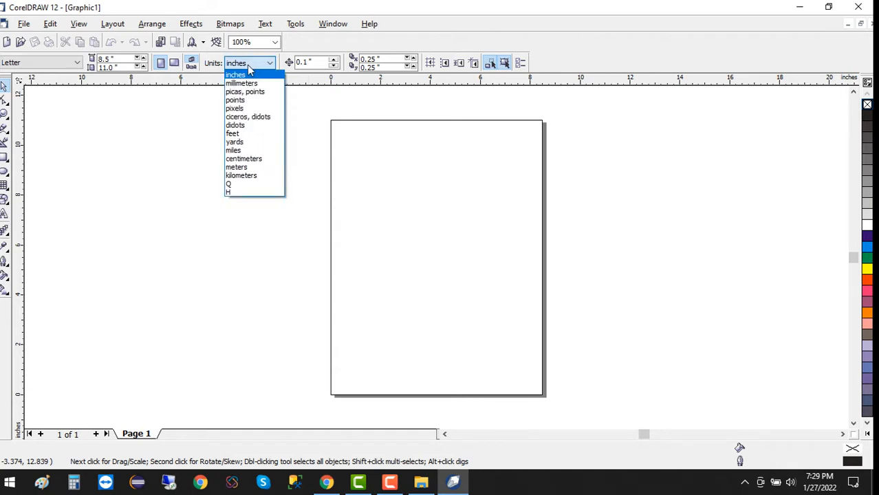
left_click(246, 108)
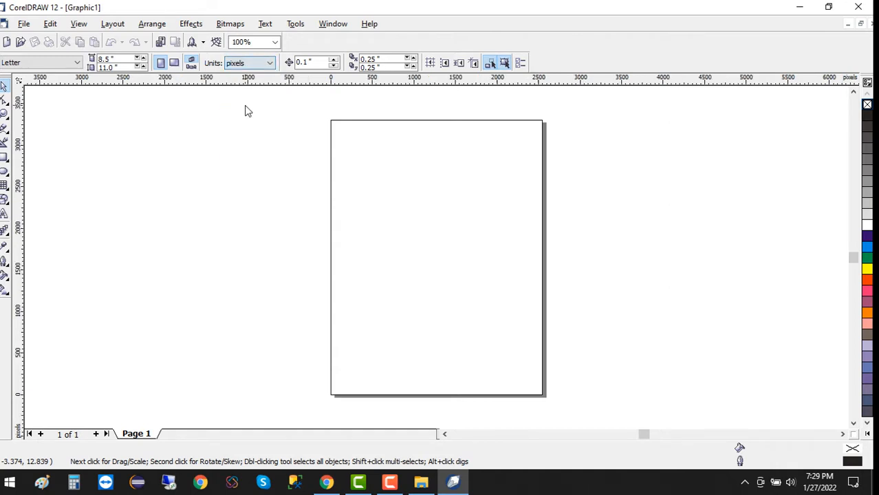
Set the page size to 1280 × 720 px landscape
left_click(127, 59)
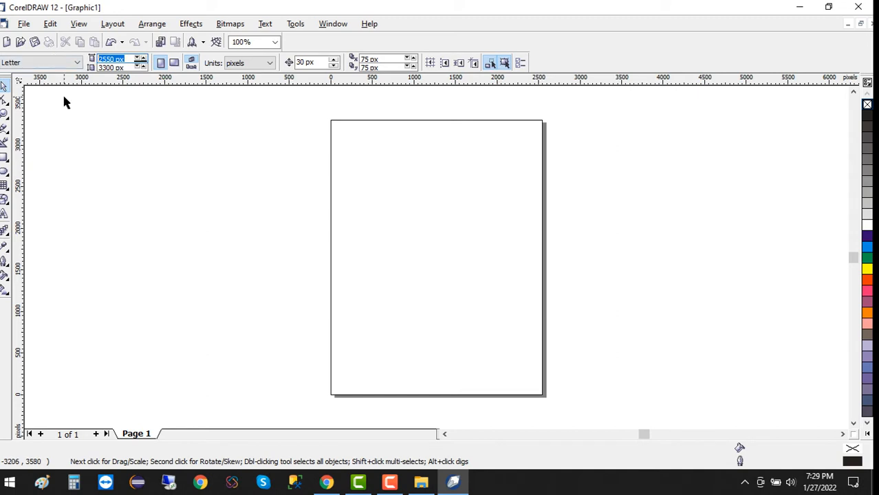
type("1280")
key("Return")
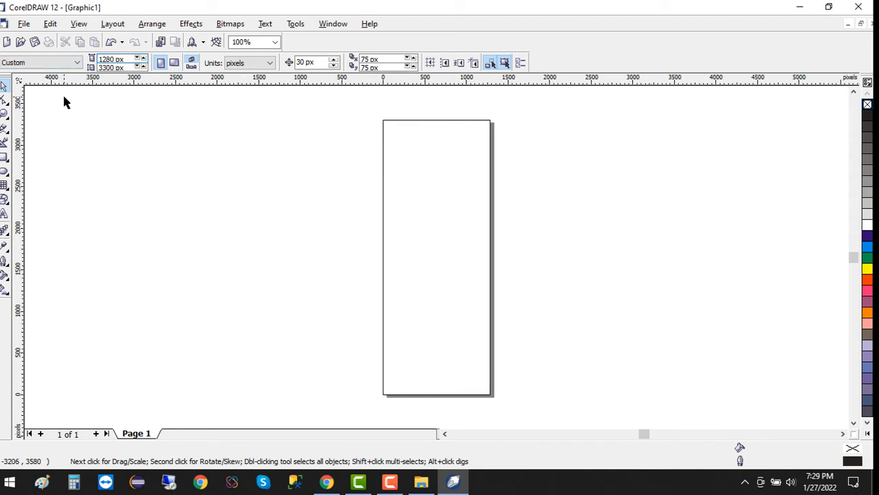
key("Tab")
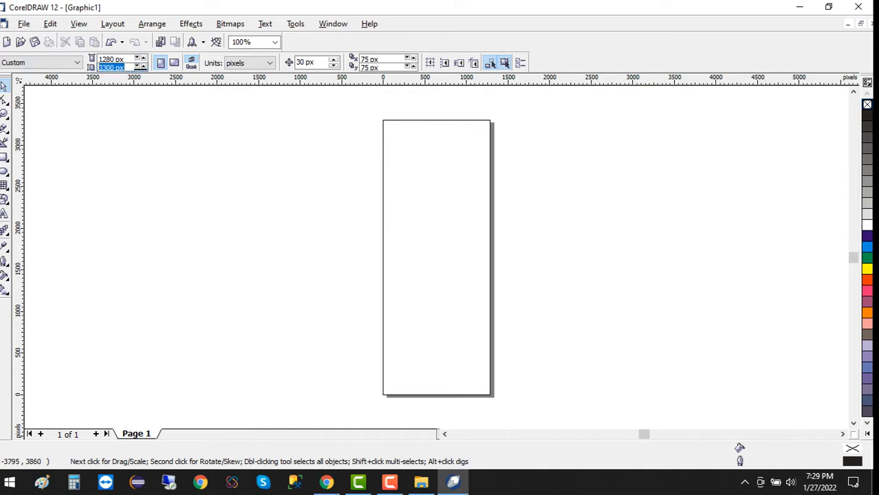
type("720")
key("Return")
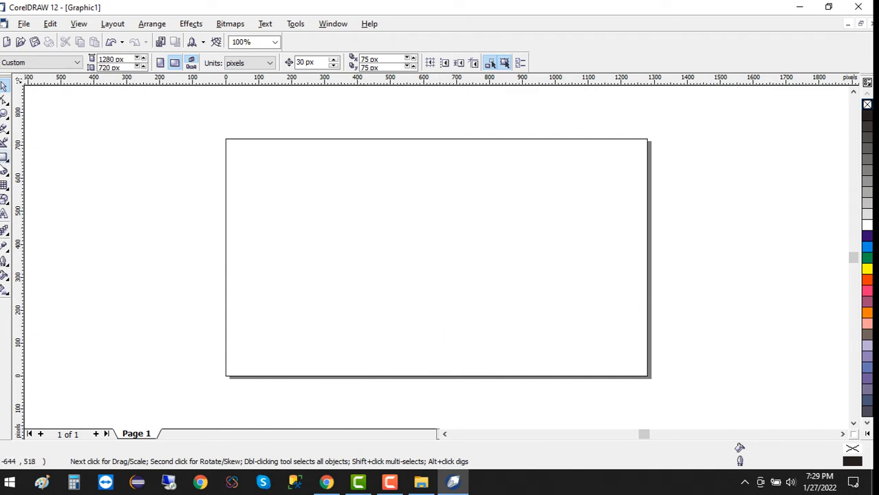
left_click(4, 158)
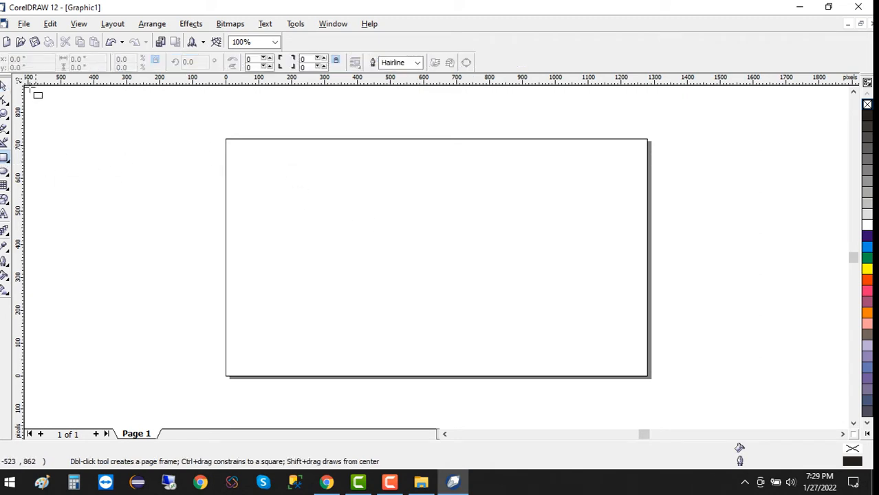
Draw a plain rectangle near the page's top-left corner
left_click(5, 84)
left_click_drag(206, 122, 724, 308)
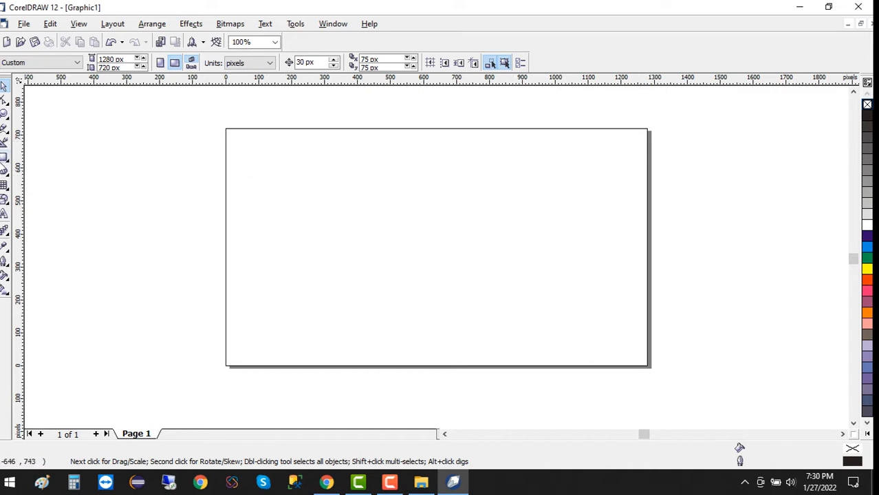
left_click(6, 159)
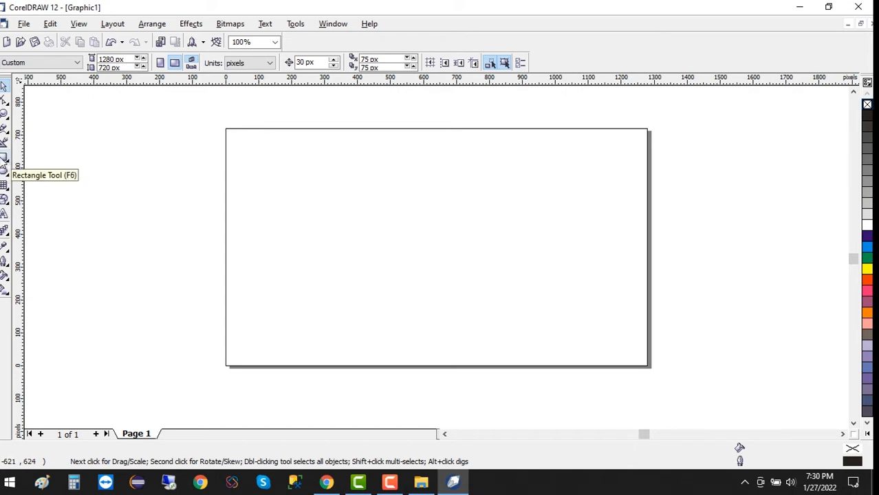
left_click(5, 160)
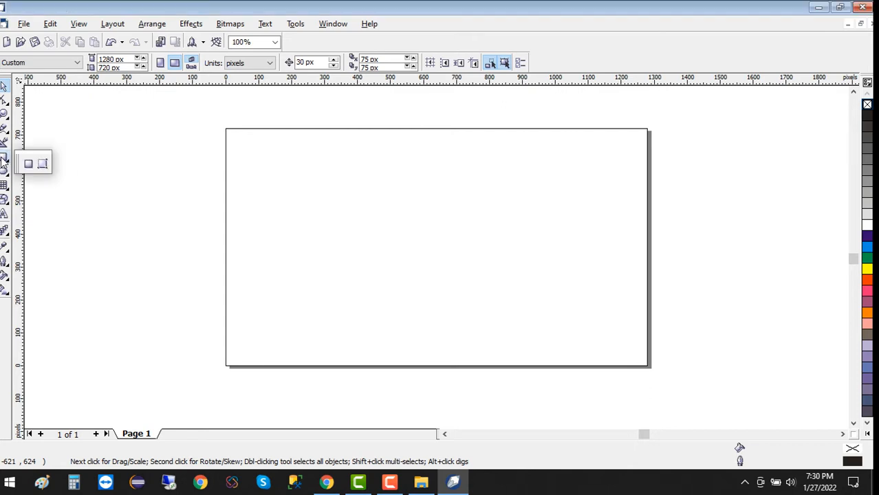
left_click(5, 161)
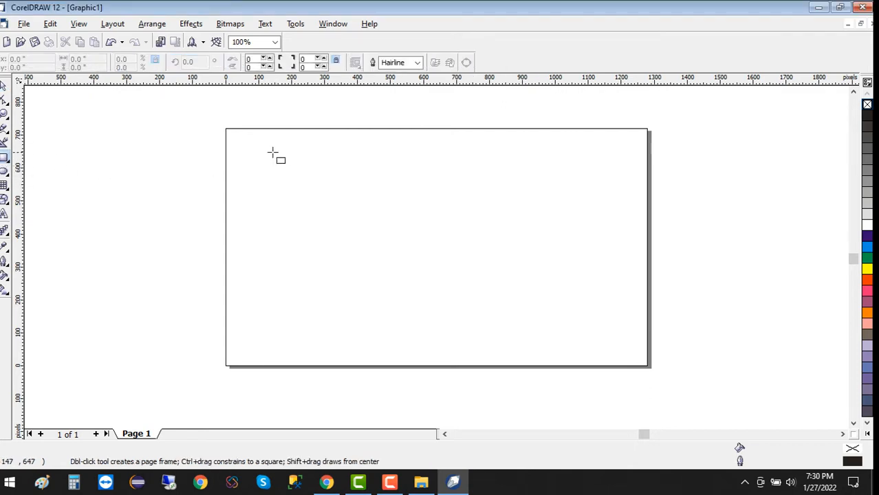
left_click_drag(272, 152, 362, 225)
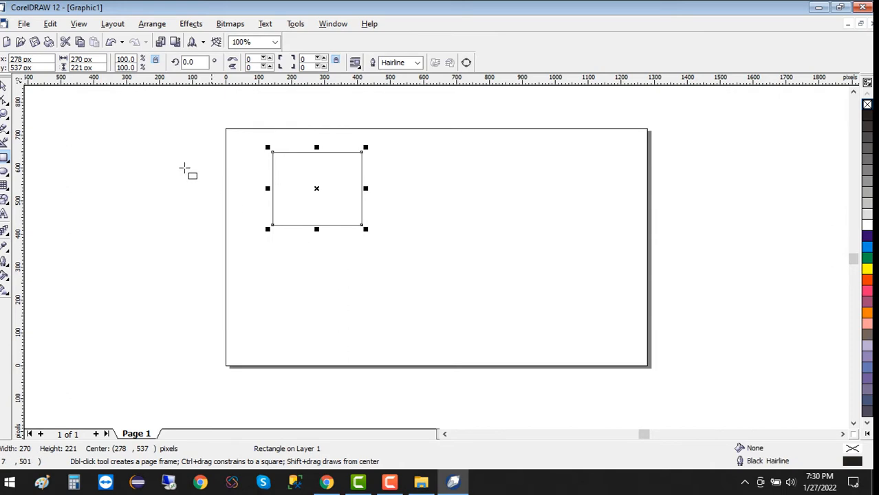
Resize the rectangle to 1280 × 720 px and centre it on the page
left_click(94, 60)
type("1280")
key("Return")
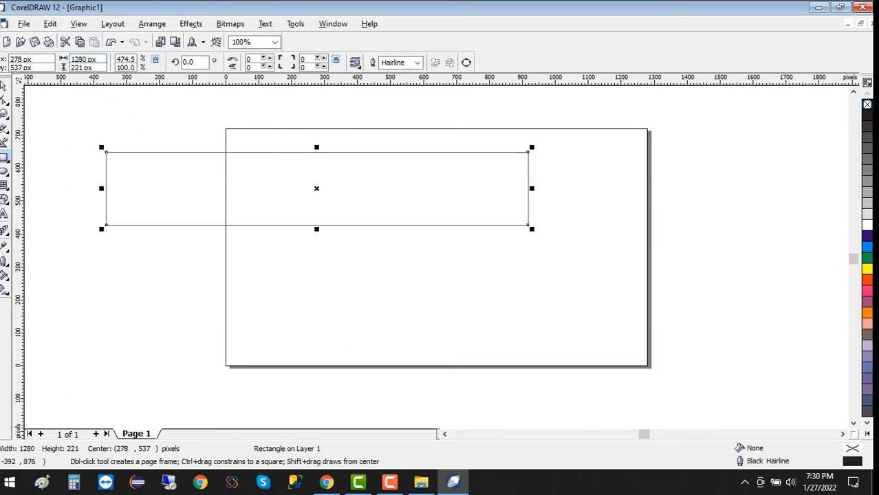
left_click(101, 67)
type("720")
key("Return")
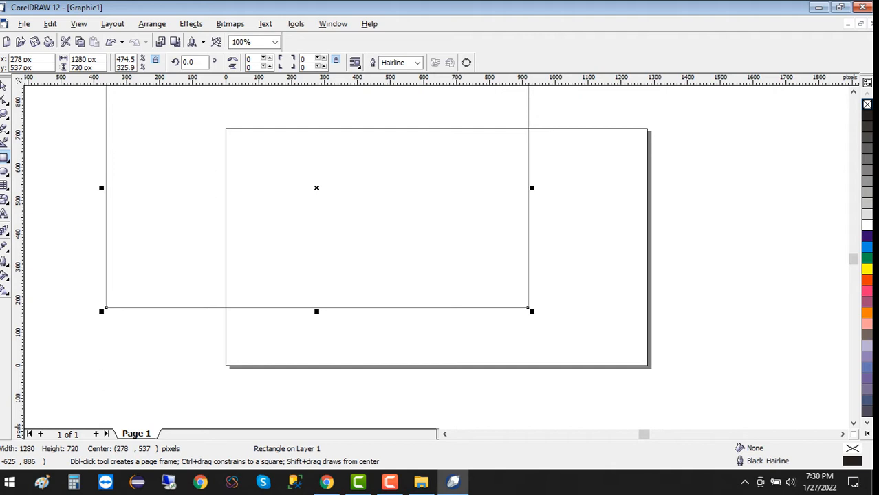
key("p")
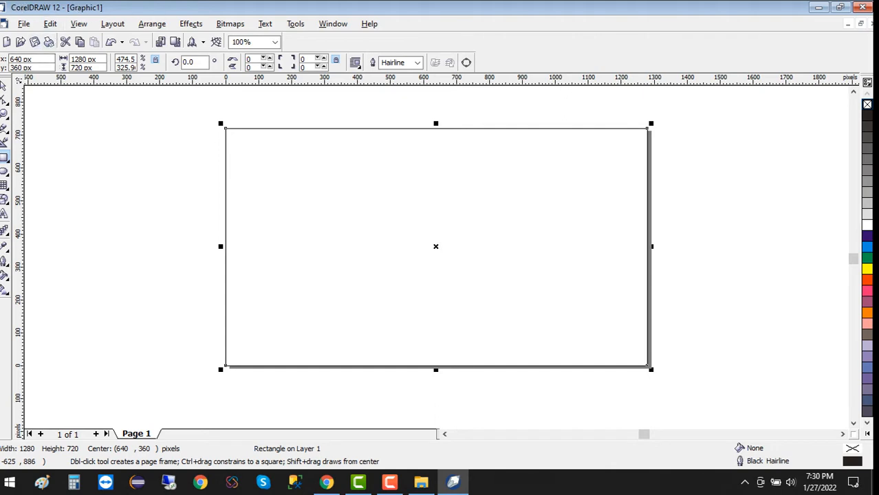
Give the rectangle a 2.0 pt black outline as the page border
left_click(4, 84)
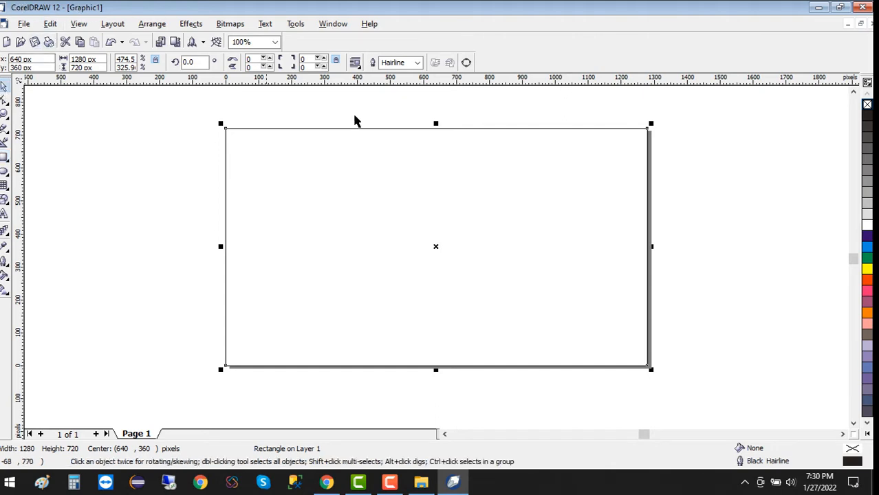
left_click(418, 63)
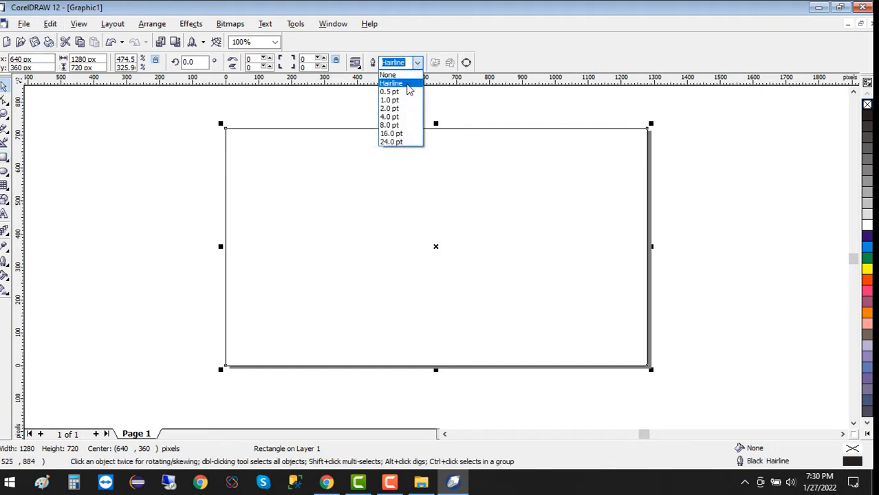
left_click(389, 99)
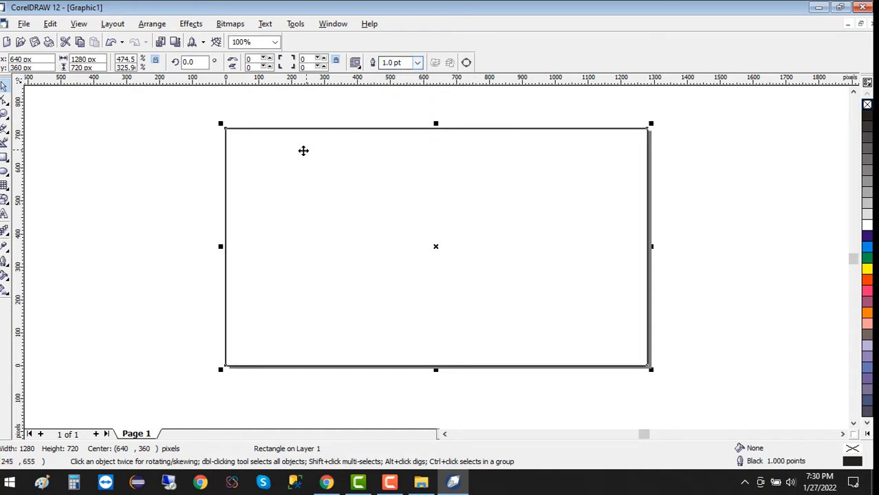
left_click(157, 188)
left_click(329, 167)
left_click(419, 63)
left_click(389, 108)
left_click(342, 234)
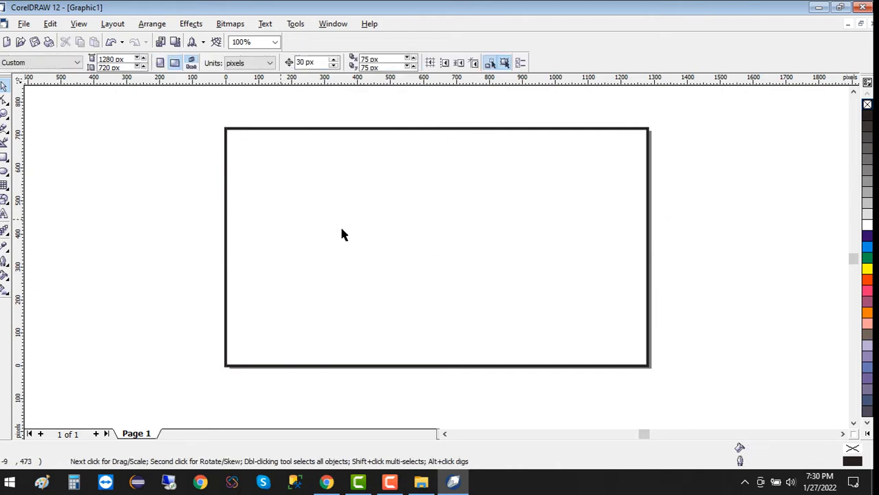
left_click(444, 234)
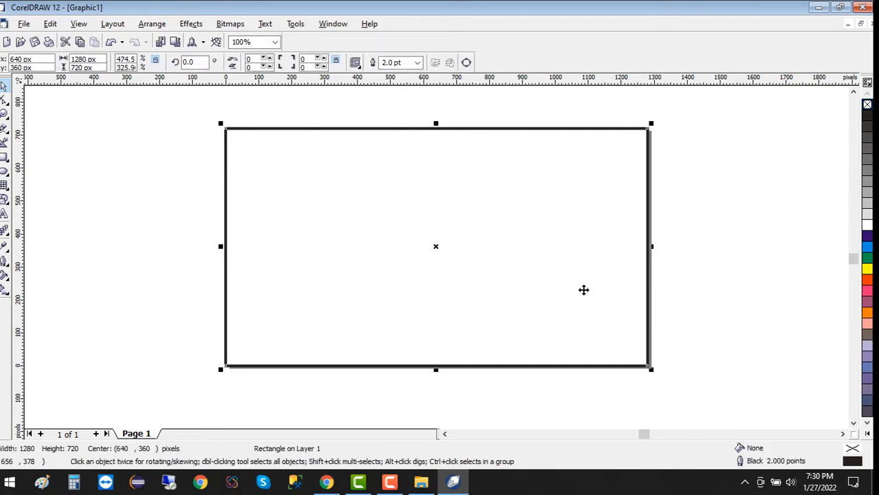
left_click(583, 290)
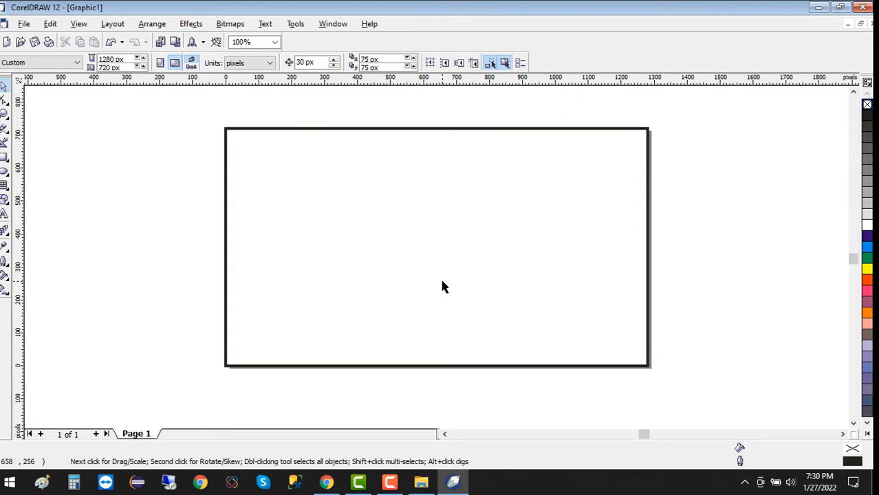
Type the artistic text 'How to Create' near the page's top-left
key("F8")
left_click(257, 183)
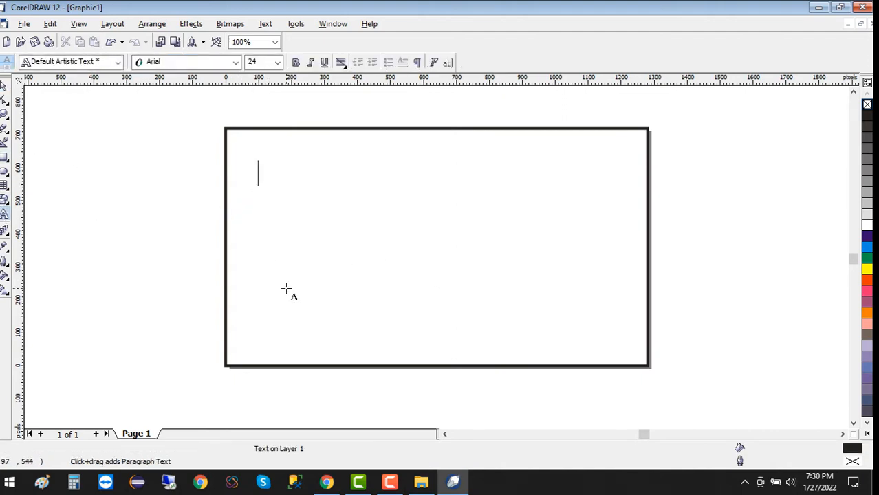
type("hl")
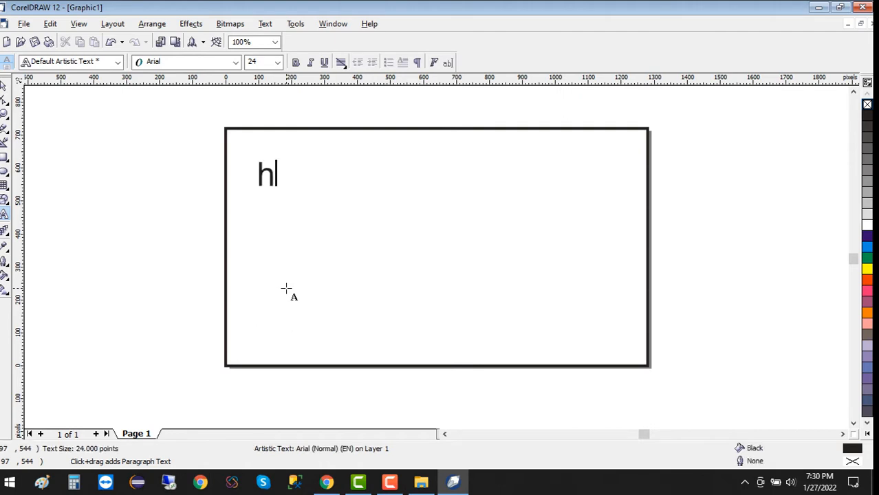
key("BackSpace")
key("BackSpace")
type("How t")
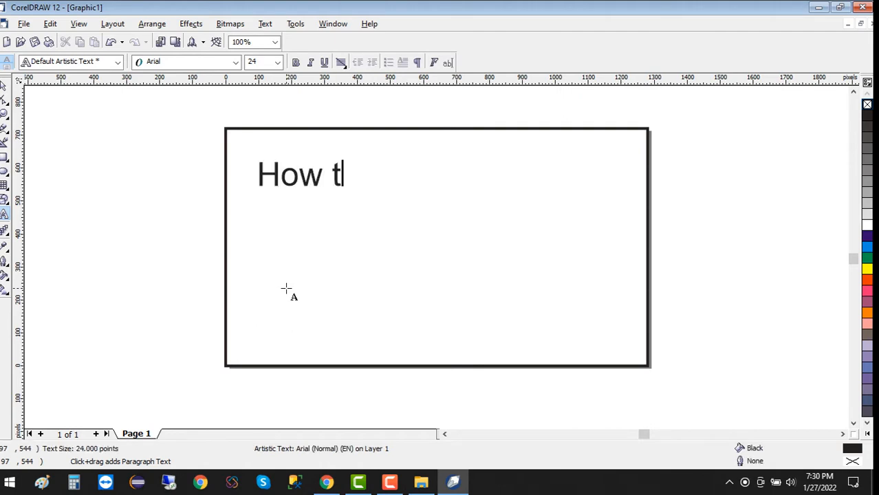
type("o Clreate")
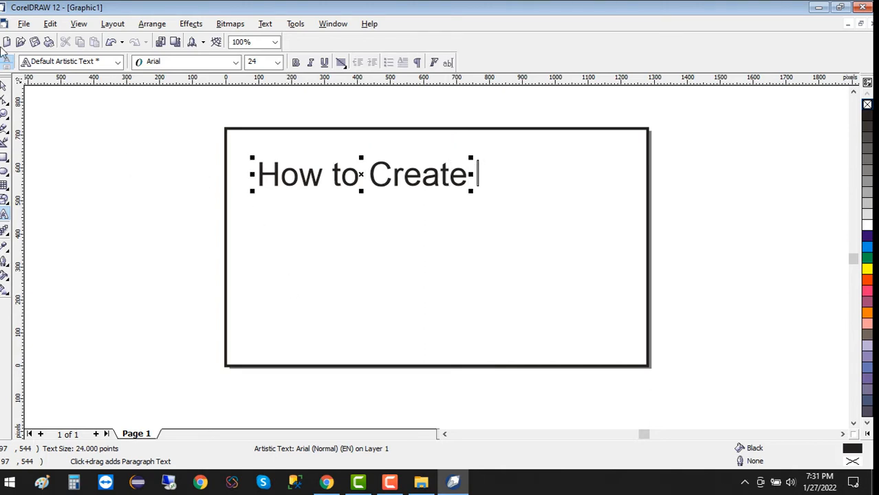
Move the title up near the frame top and enlarge it to about 35 pt
left_click(4, 87)
left_click_drag(360, 175, 419, 156)
left_click_drag(528, 173, 575, 194)
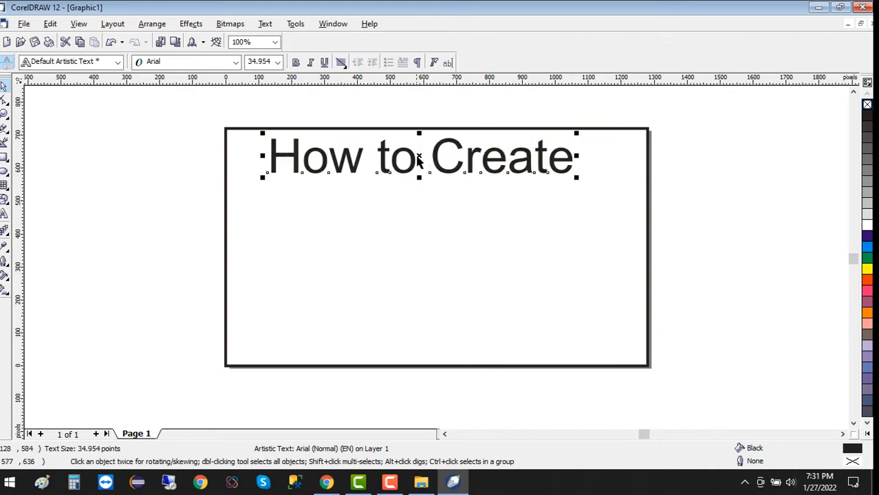
left_click_drag(419, 157, 428, 161)
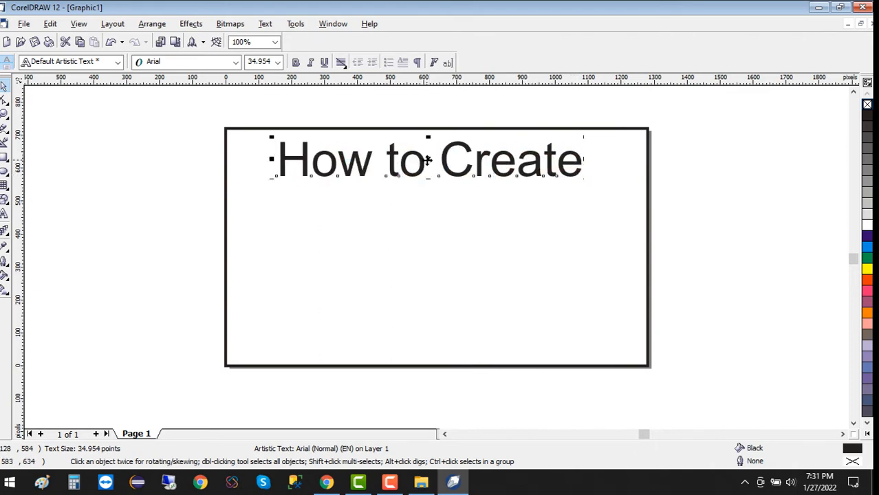
Set the 'How to Create' title in Barlow Condensed SemiBold
left_click(235, 61)
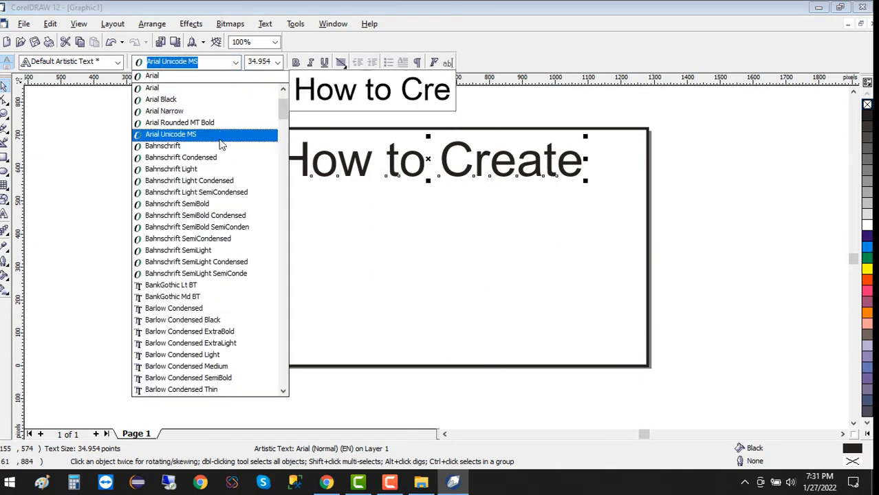
key("Up")
key("Down")
key("Down")
key("Down")
key("Down")
key("Down")
key("Down")
key("Down")
key("Down")
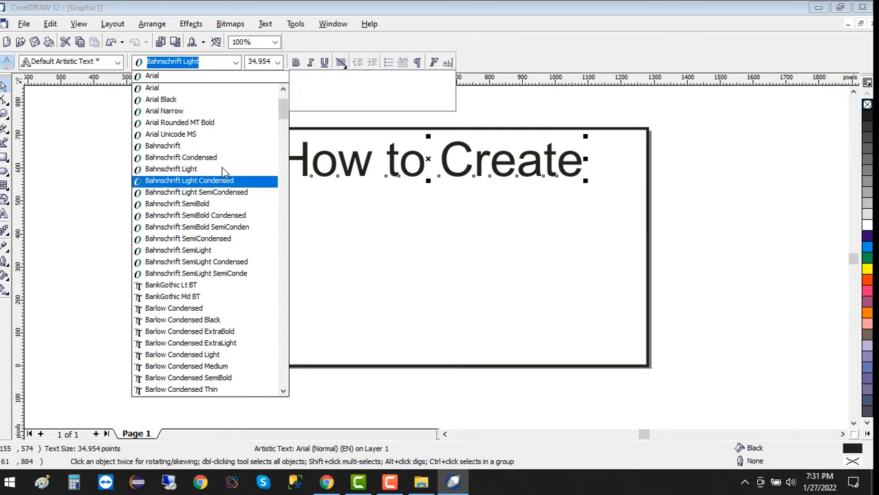
key("Up")
key("Up")
key("Up")
key("Up")
key("Up")
key("Up")
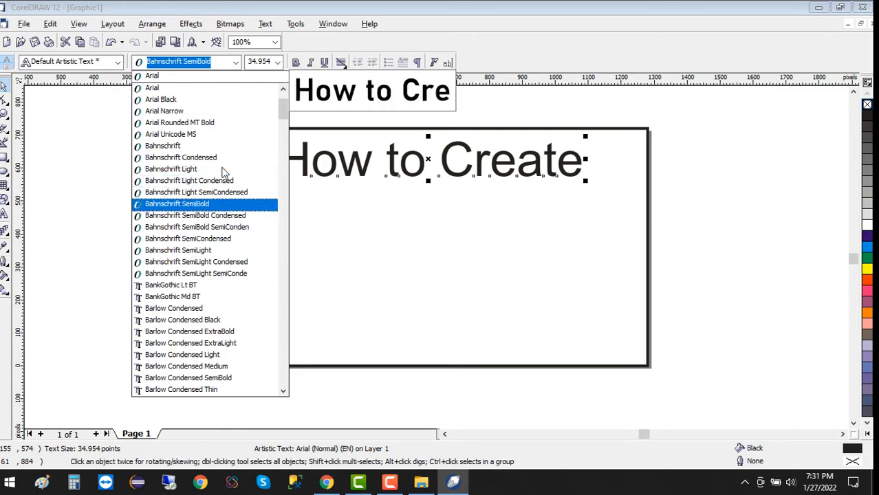
key("Down")
key("Down")
key("Down")
key("Down")
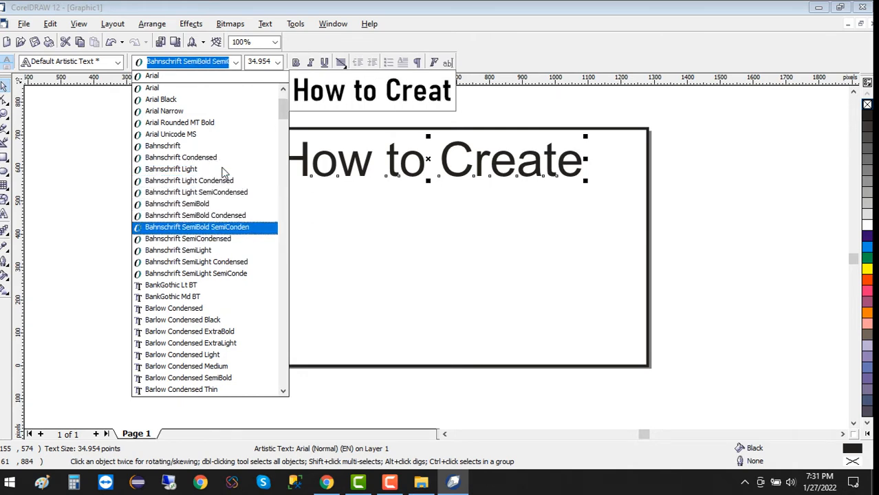
key("Up")
key("Up")
key("Down")
key("Down")
key("Down")
key("Down")
key("Down")
key("Down")
key("Down")
key("Down")
key("Down")
key("Down")
key("Down")
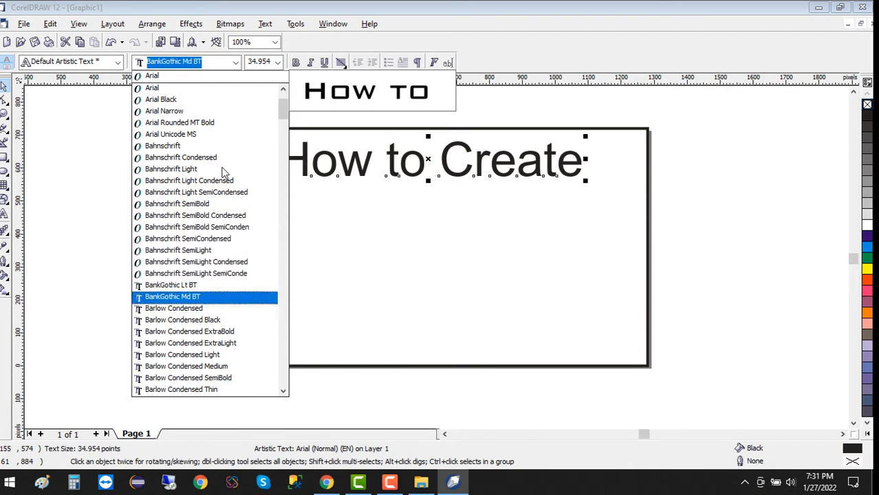
key("Down")
key("Down")
key("Down")
key("Down")
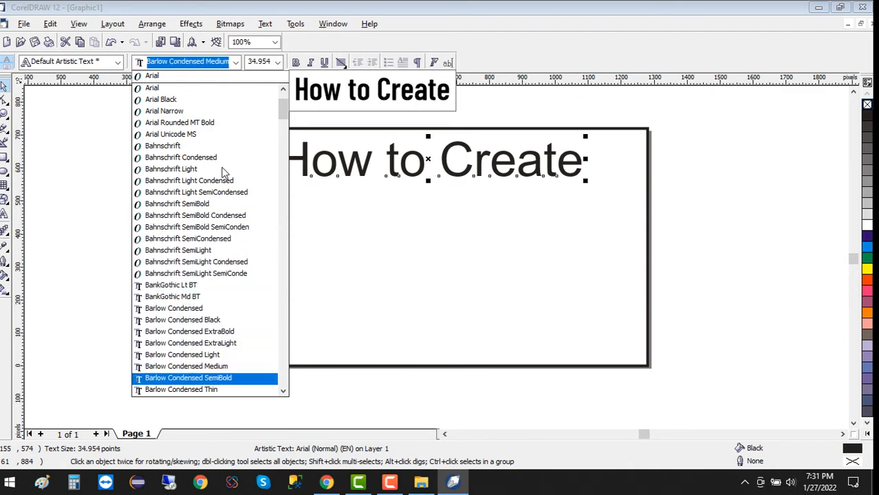
key("Return")
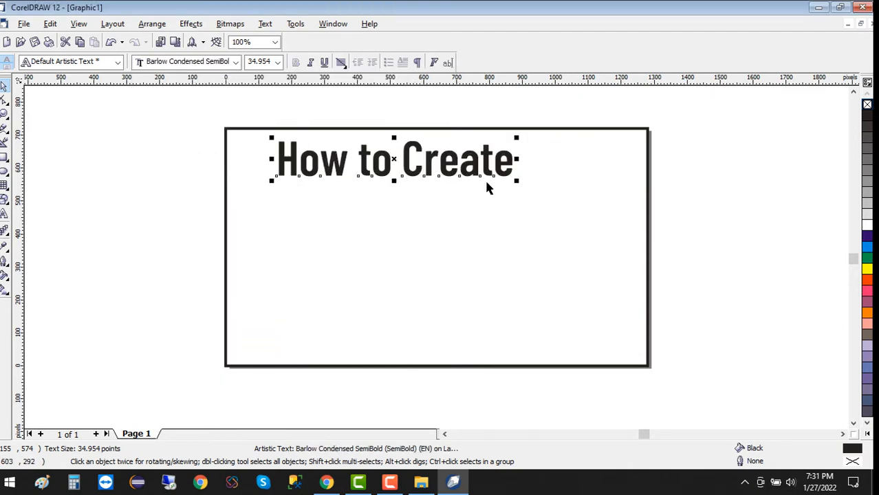
Stretch the title wider horizontally and reselect it
left_click_drag(517, 159, 581, 167)
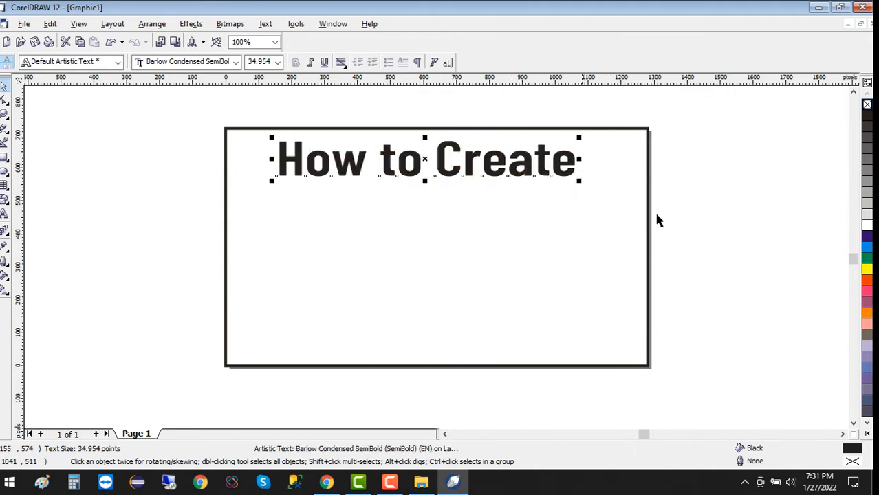
left_click(654, 211)
left_click(500, 177)
left_click(692, 224)
left_click(542, 174)
Select the title with the frame and press C to centre it horizontally
left_click(561, 284, "shift")
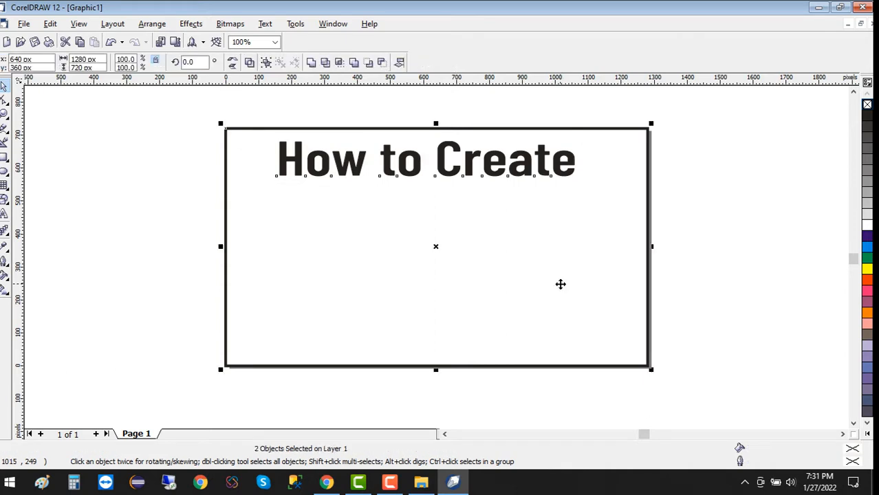
key("c")
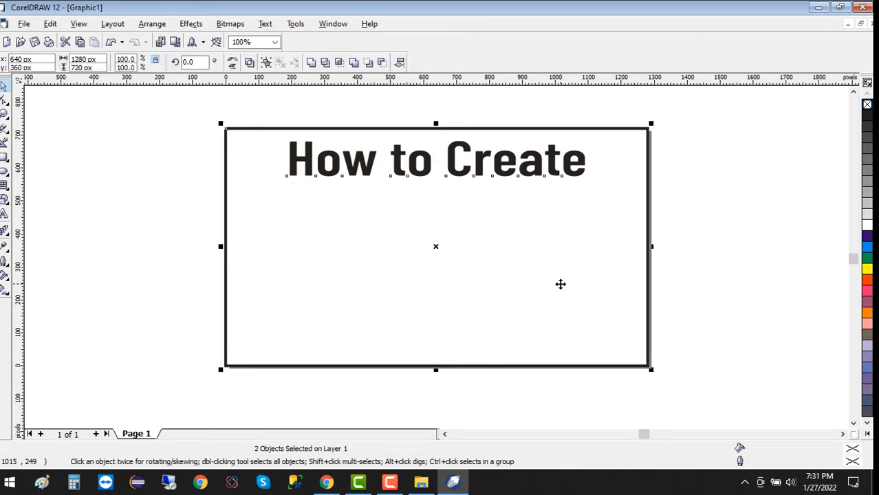
left_click(701, 223)
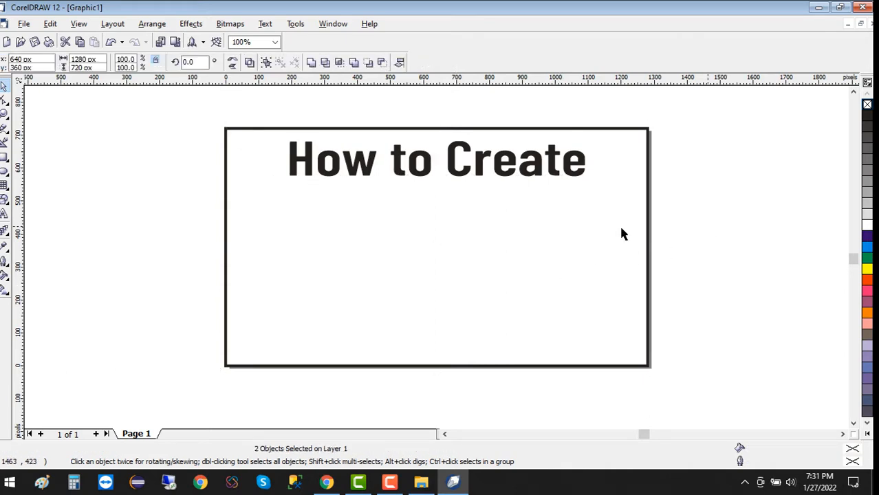
left_click(453, 178)
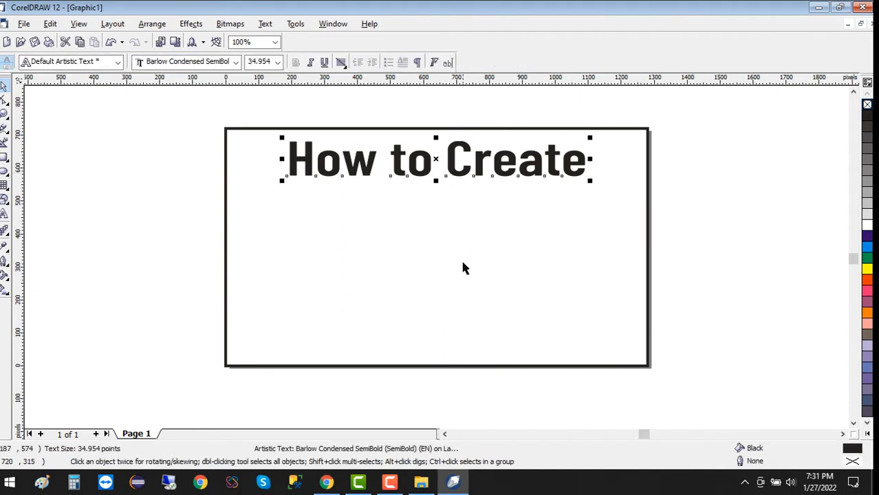
left_click_drag(190, 104, 701, 404)
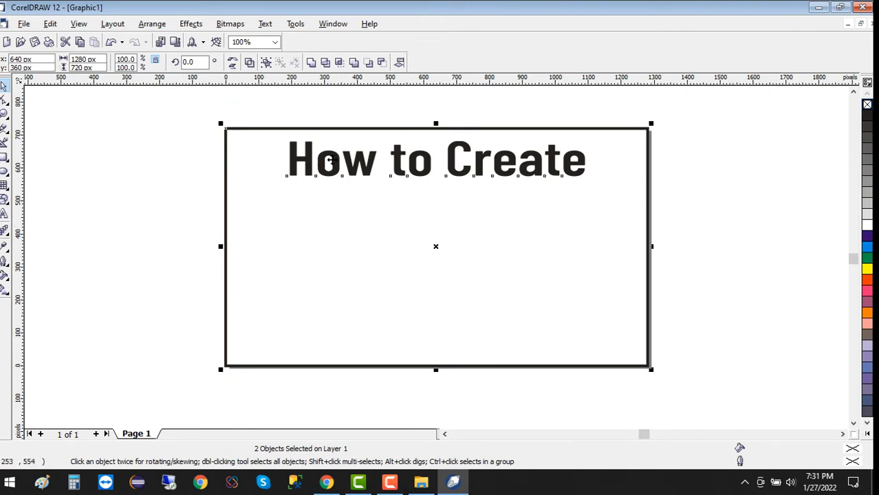
Apply horizontal centre alignment through Align and Distribute and check the title position
left_click(399, 62)
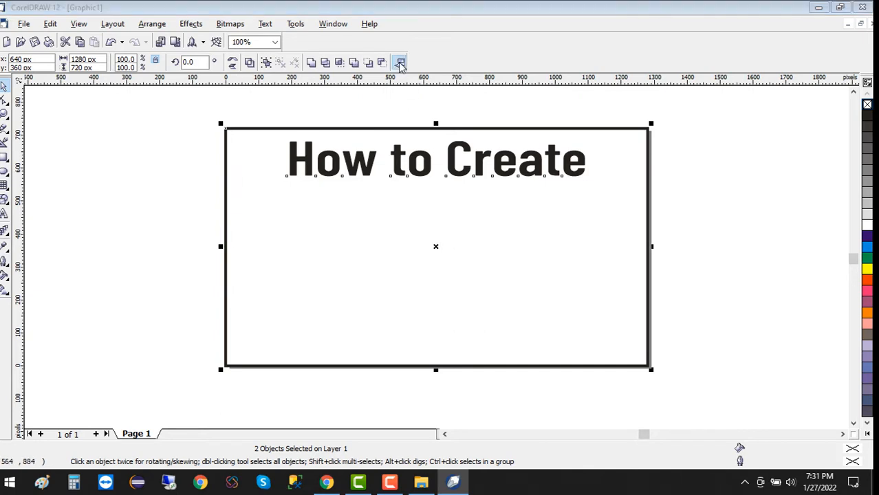
left_click(462, 224)
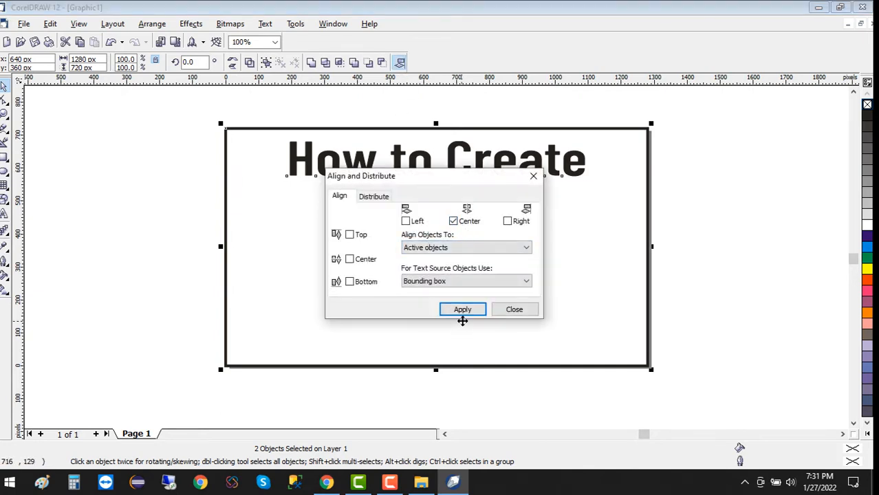
left_click(463, 310)
left_click(514, 310)
left_click(754, 317)
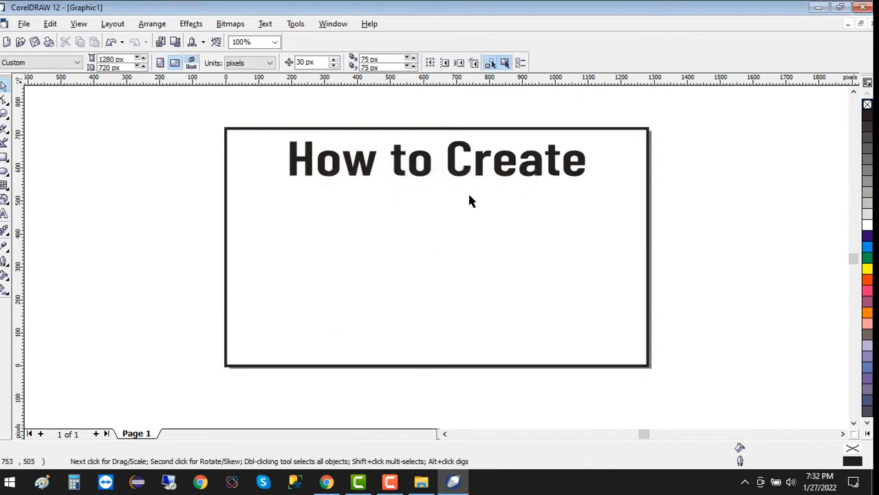
left_click(454, 177)
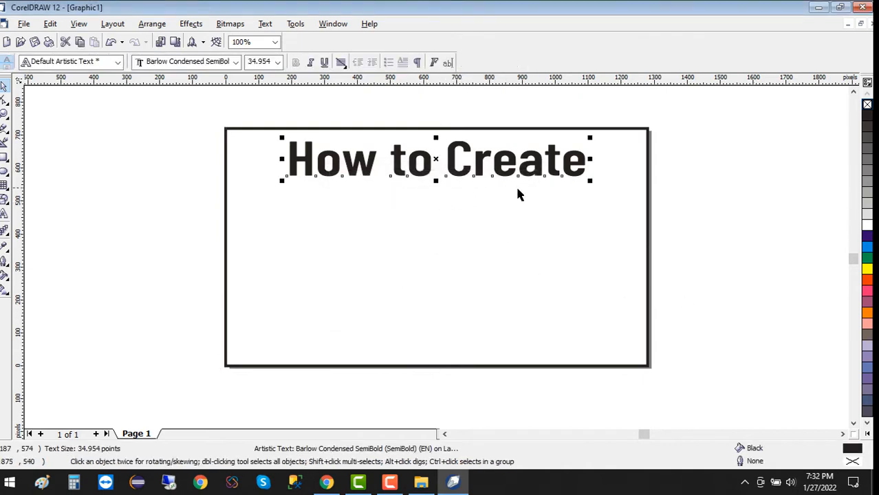
left_click(697, 227)
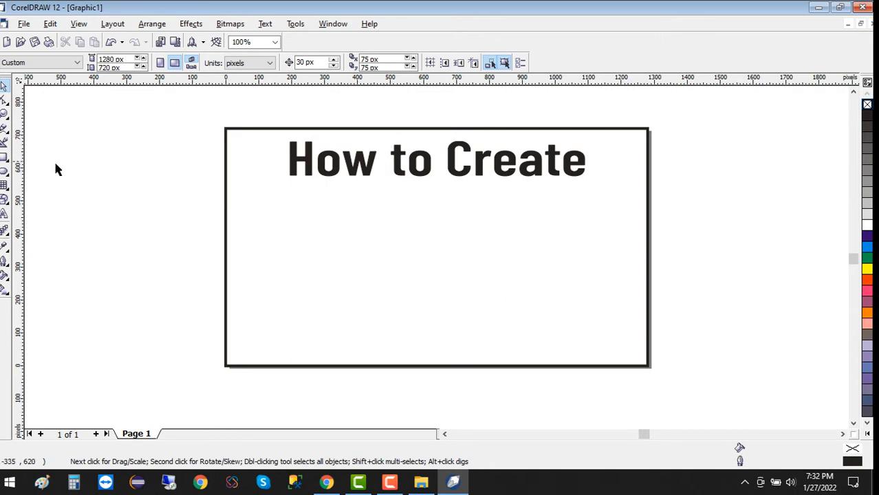
left_click(5, 214)
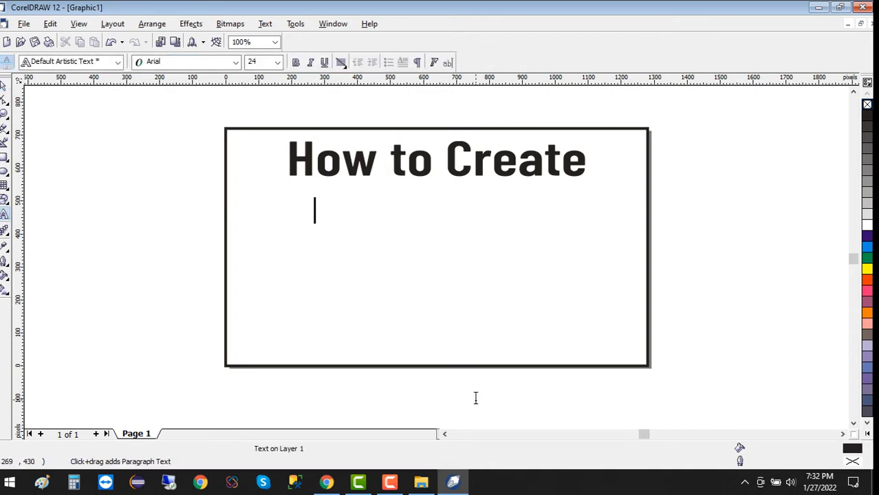
Type the second title line 'YouTube Thumbnails'
type("T")
key("BackSpace")
type("TH")
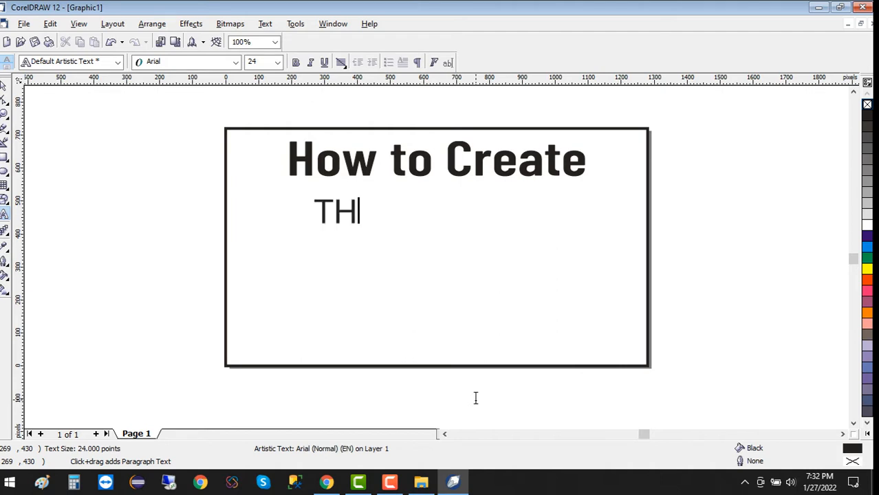
key("BackSpace")
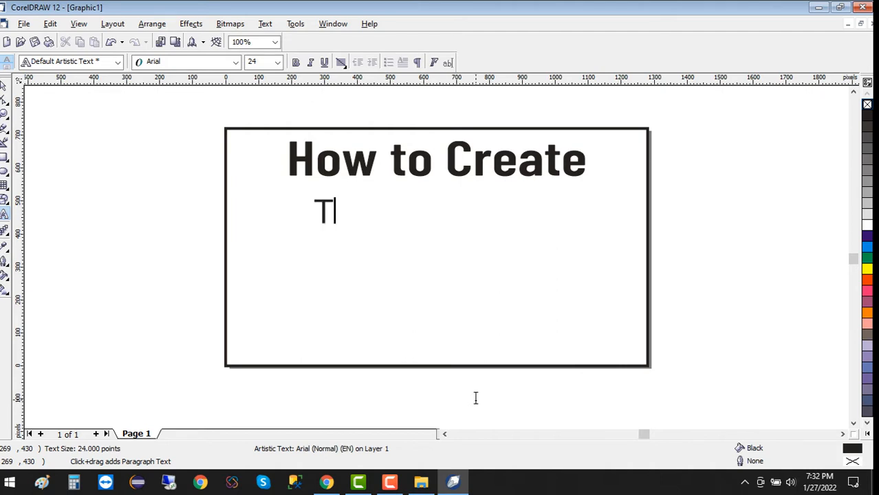
key("BackSpace")
type("yOU")
key("BackSpace")
key("BackSpace")
key("BackSpace")
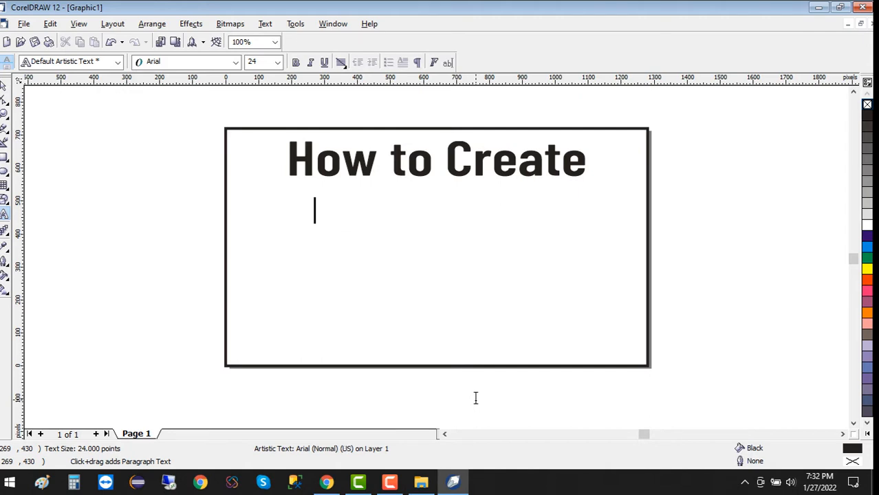
type("You")
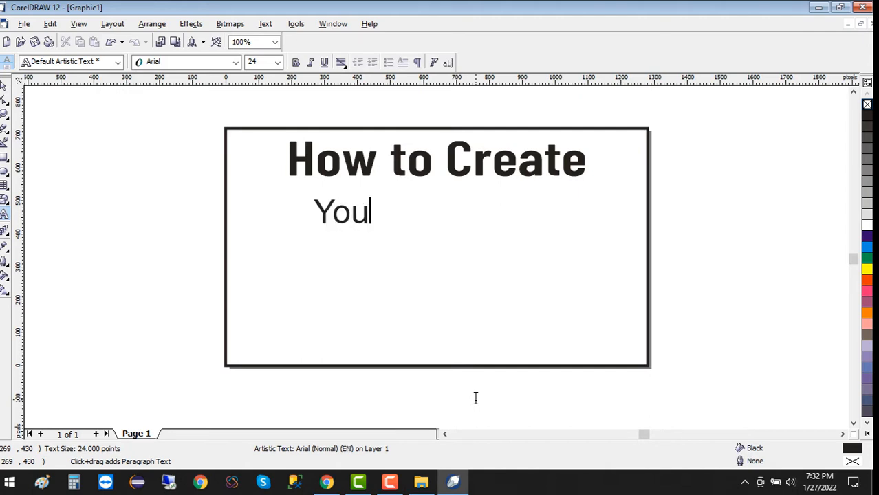
type("Tub")
key("BackSpace")
key("BackSpace")
type("u")
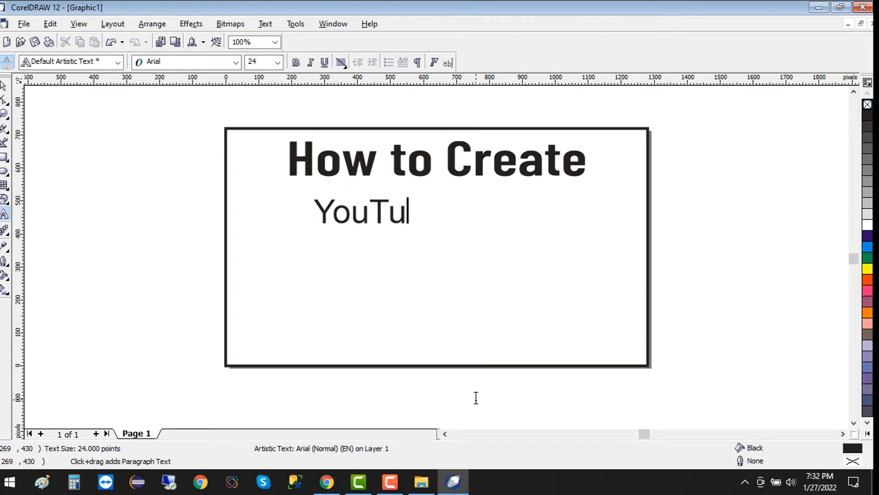
type("be Thum")
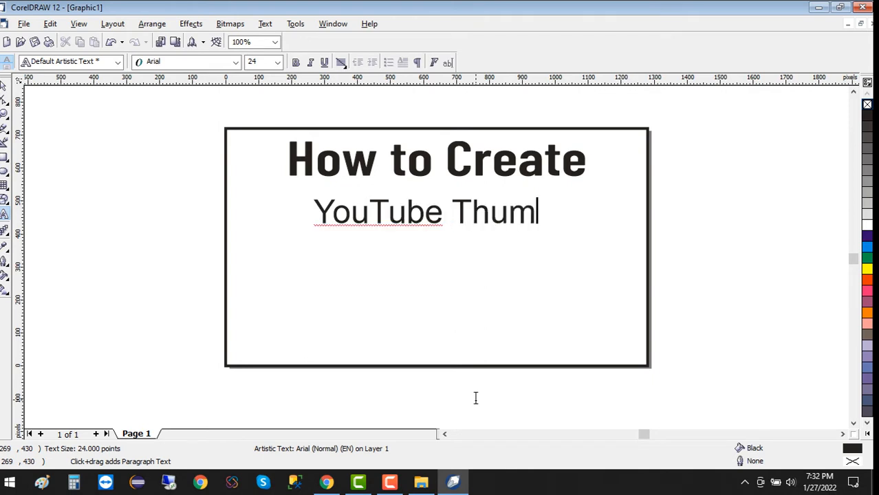
type("bnails")
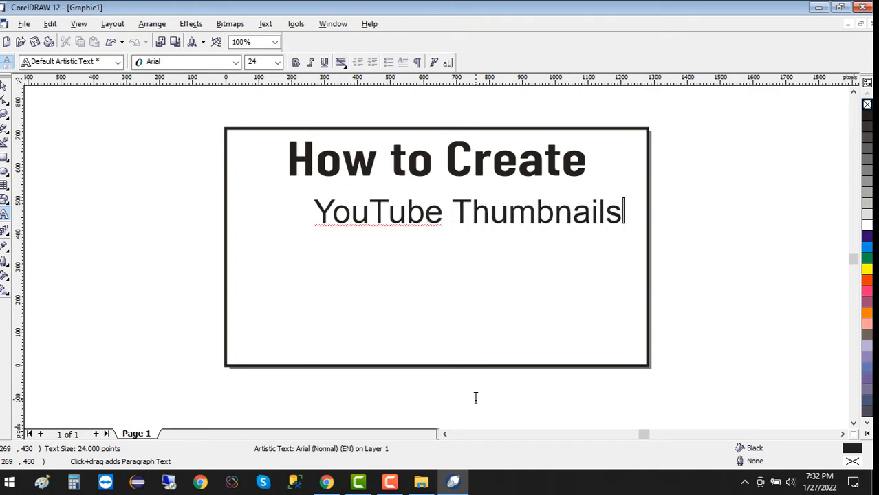
Position the 'YouTube Thumbnails' line under the title and enlarge it to about 121%
left_click(4, 85)
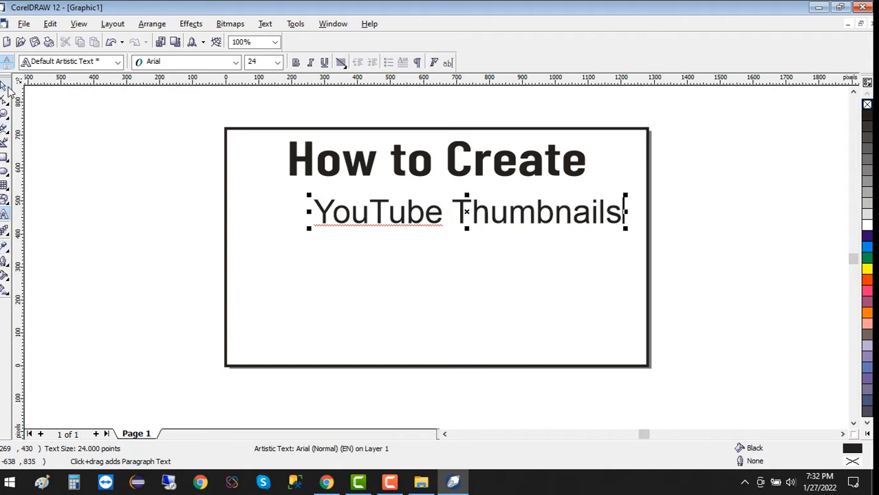
left_click_drag(466, 222, 428, 216)
left_click_drag(590, 236, 621, 253)
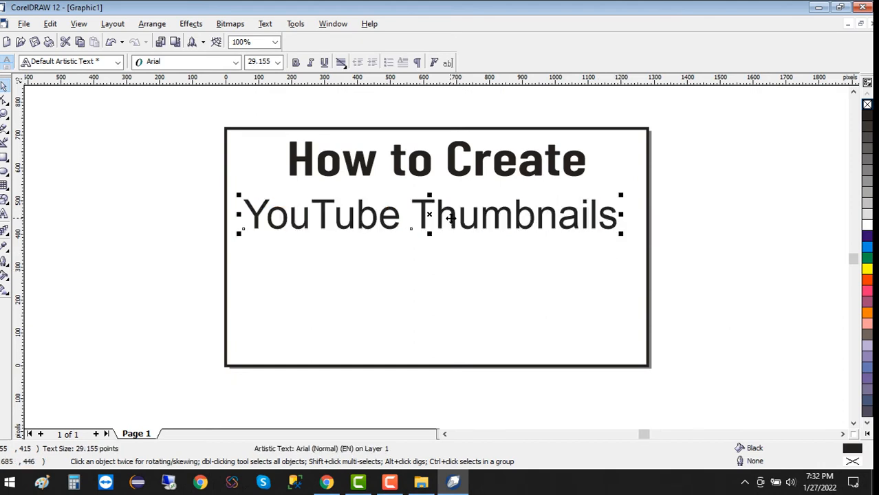
left_click_drag(451, 218, 458, 218)
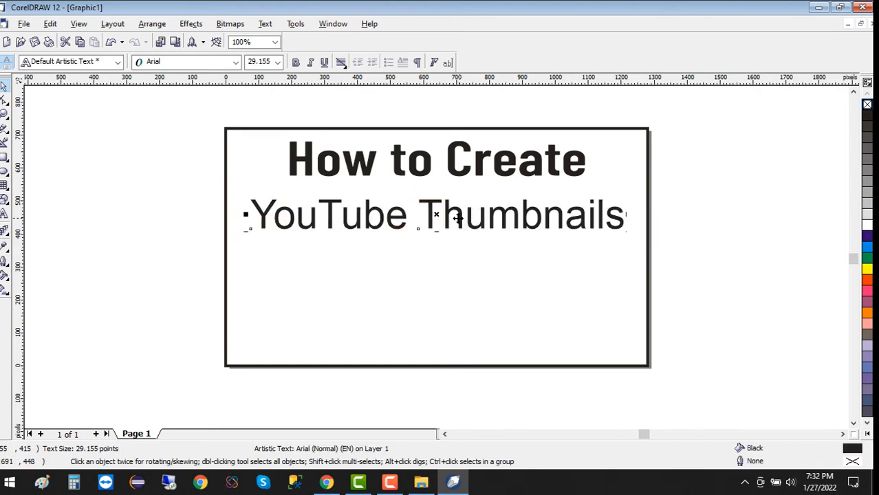
Make 'YouTube Thumbnails' bold and centre it horizontally on the frame
left_click(298, 61)
left_click(500, 328, "shift")
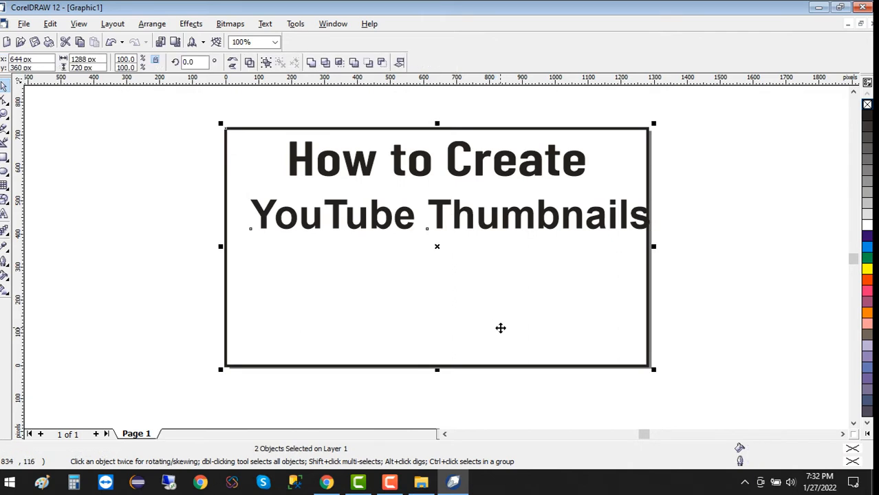
key("e")
left_click(750, 276)
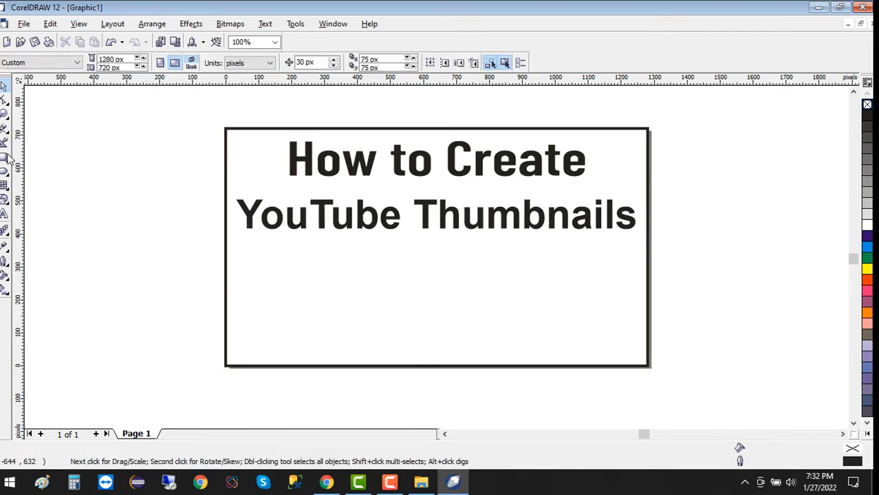
left_click(4, 218)
Type the caption 'CorelDraw' left of the page
left_click(129, 274)
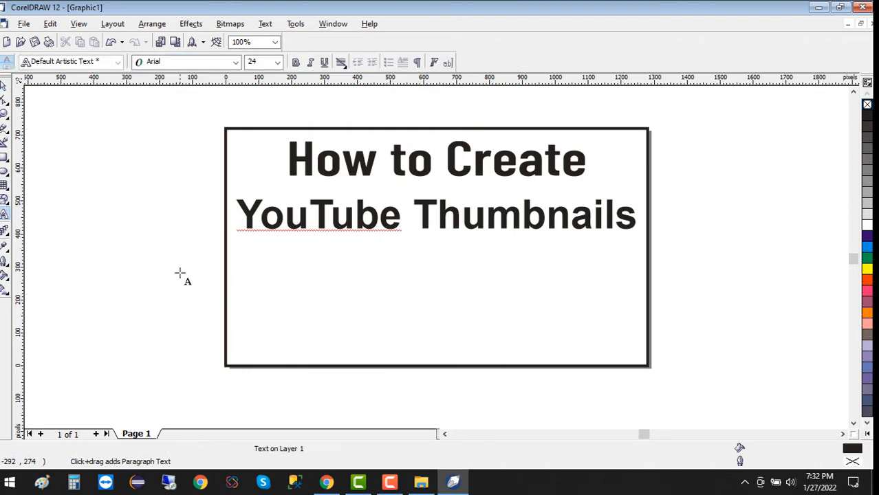
type("COR")
key("BackSpace")
key("BackSpace")
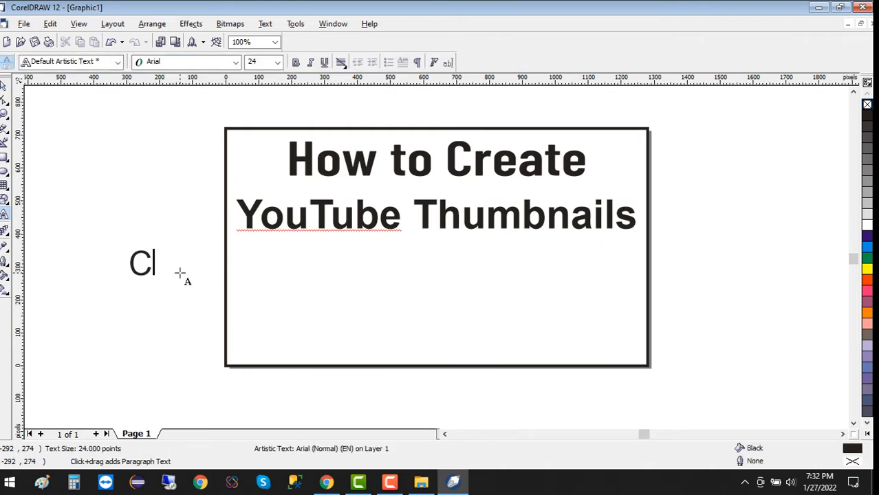
type("orel")
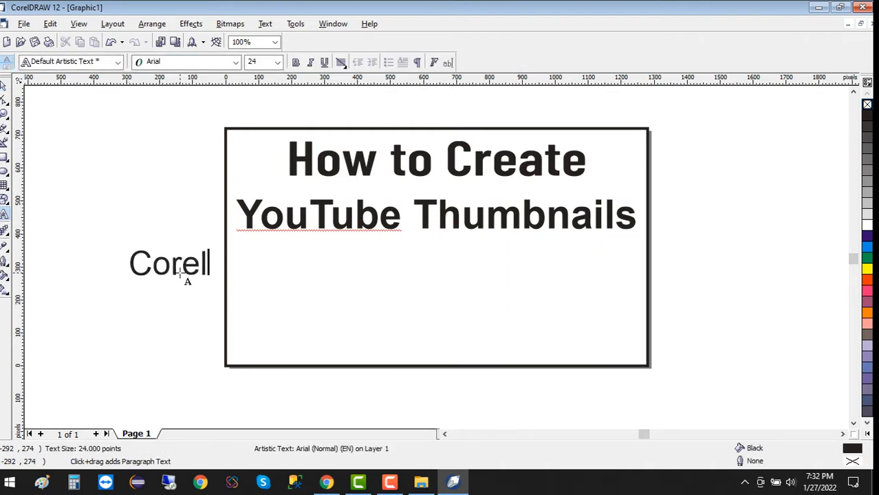
type("Draw")
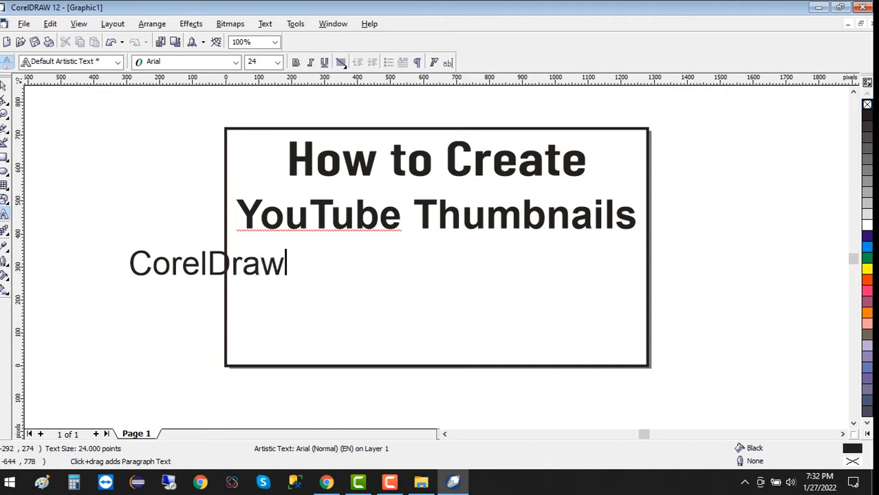
left_click(4, 99)
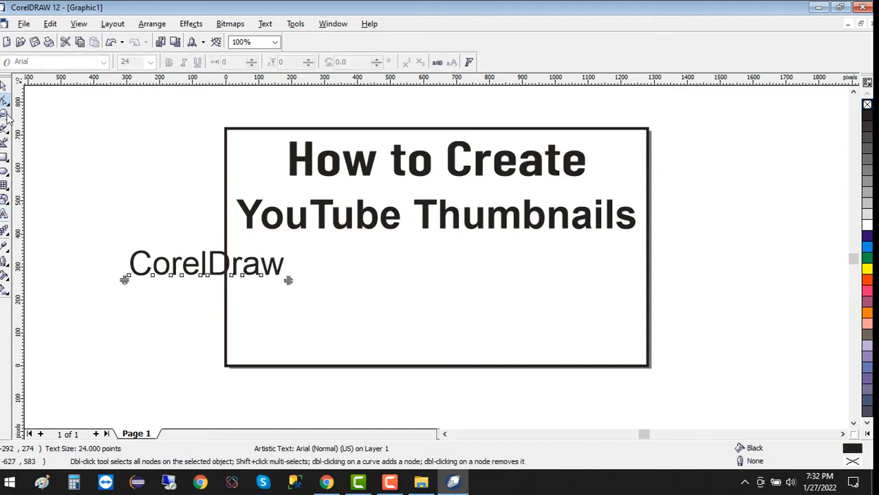
Move the 'CorelDraw' caption into the frame bottom and enlarge it to about 120%
left_click(4, 87)
left_click_drag(207, 261, 450, 336)
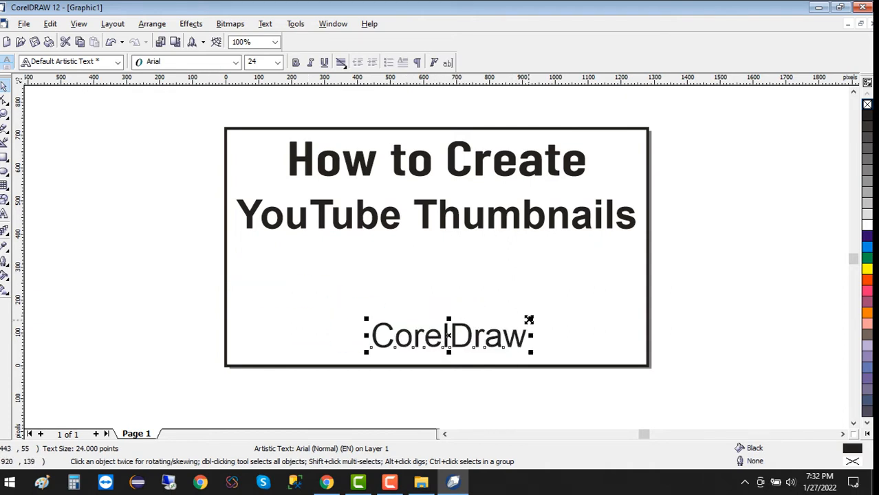
mouse_move(529, 320)
left_mouse_down()
mouse_move(556, 315)
mouse_move(544, 316)
left_mouse_up()
left_click(557, 324)
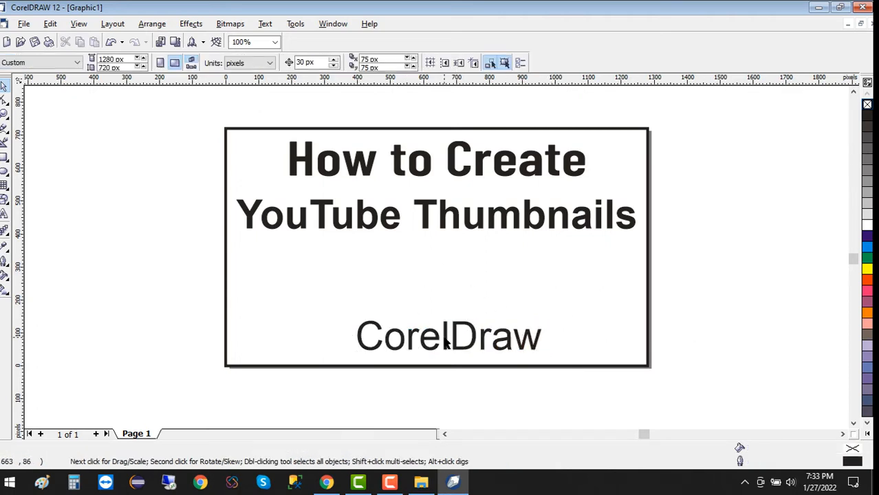
left_click_drag(446, 337, 435, 337)
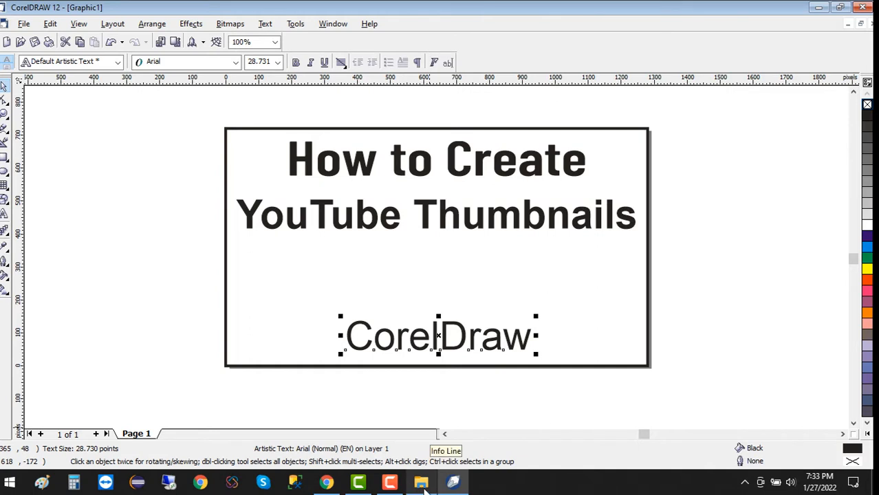
Drag the CorelIcon image from the Thumbnail folder into the drawing
mouse_move(425, 490)
left_click(363, 444)
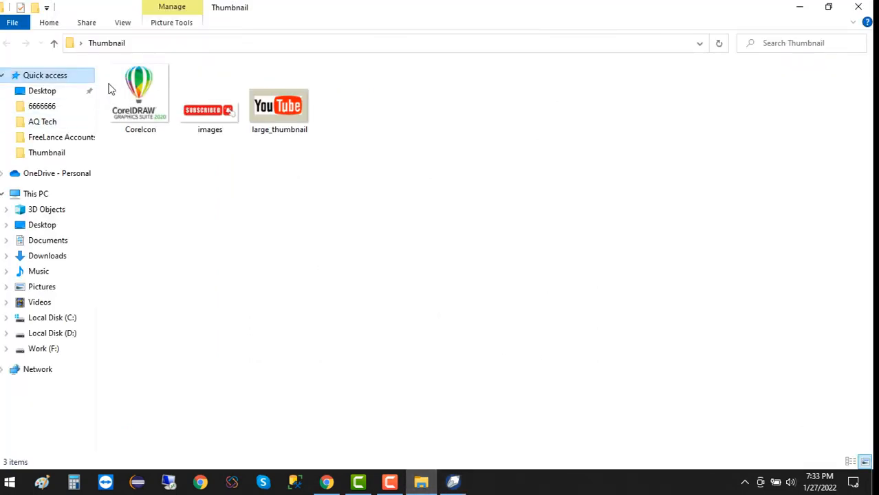
left_click_drag(148, 89, 452, 292)
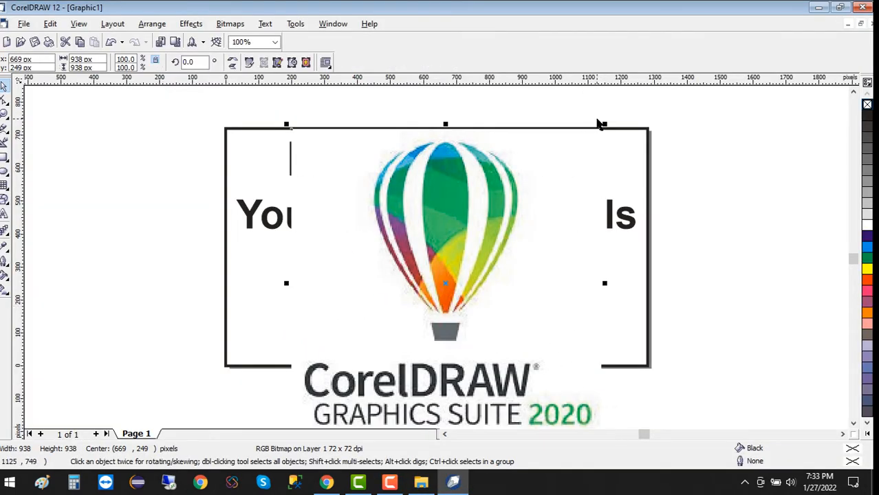
Shrink the CorelIcon logo to 238 × 238 px and place it between 'YouTube Thumbnails' and 'CorelDraw'
left_click_drag(605, 127, 481, 249)
left_click_drag(447, 277, 441, 267)
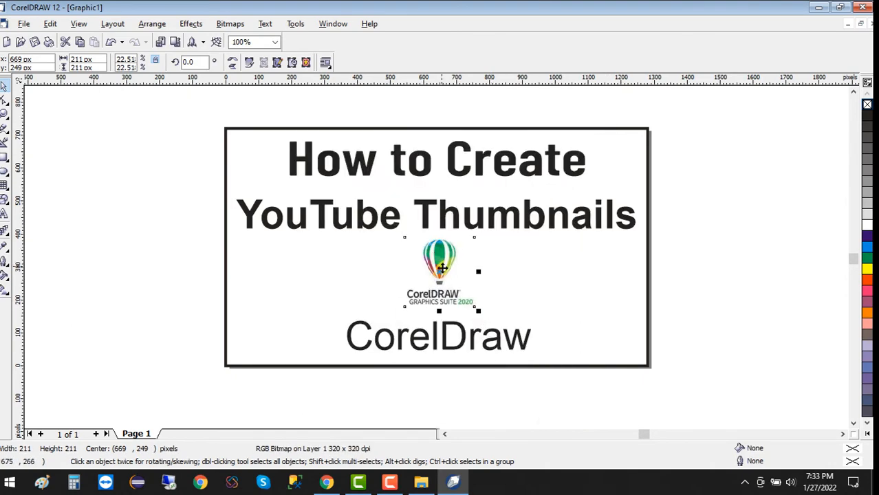
left_click_drag(473, 306, 486, 317)
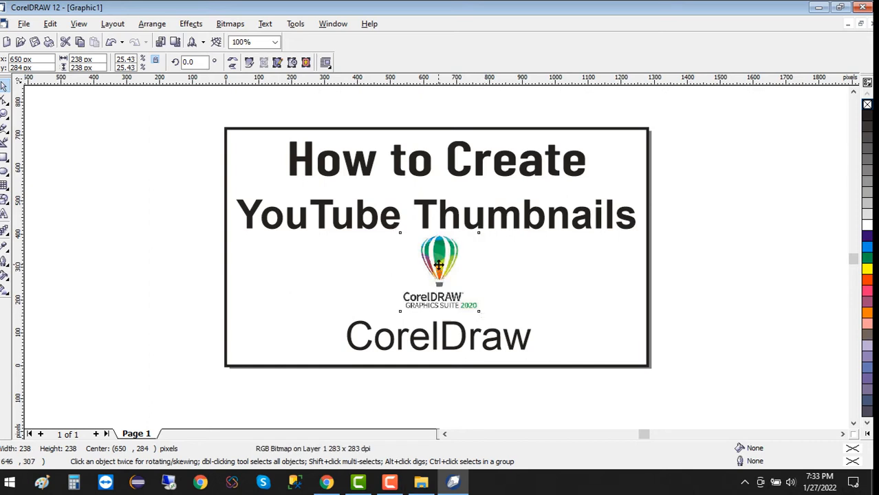
left_click_drag(439, 265, 441, 281)
left_click(705, 296)
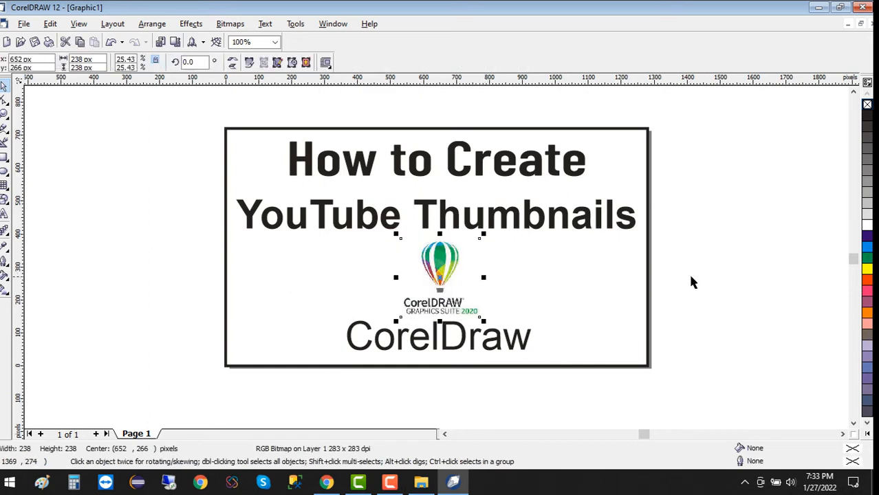
left_click(309, 281)
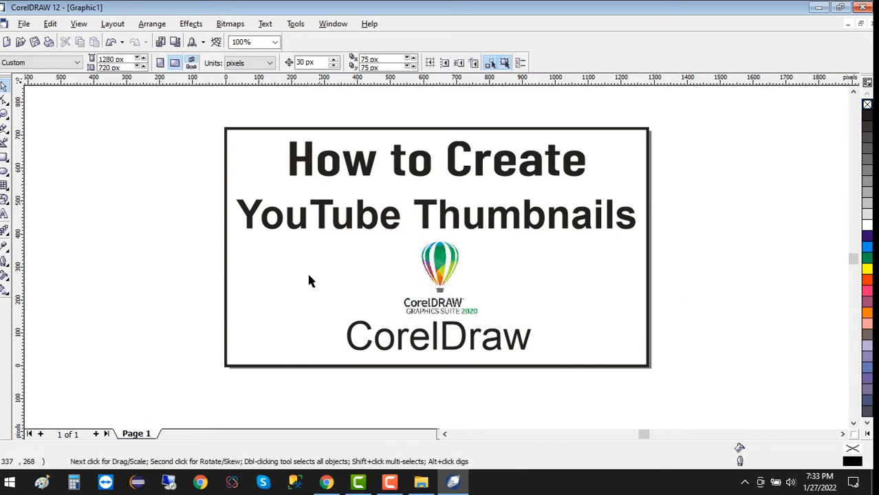
Add an Arial 24 pt text object reading 'C12' left of the framed thumbnail page
left_click(4, 215)
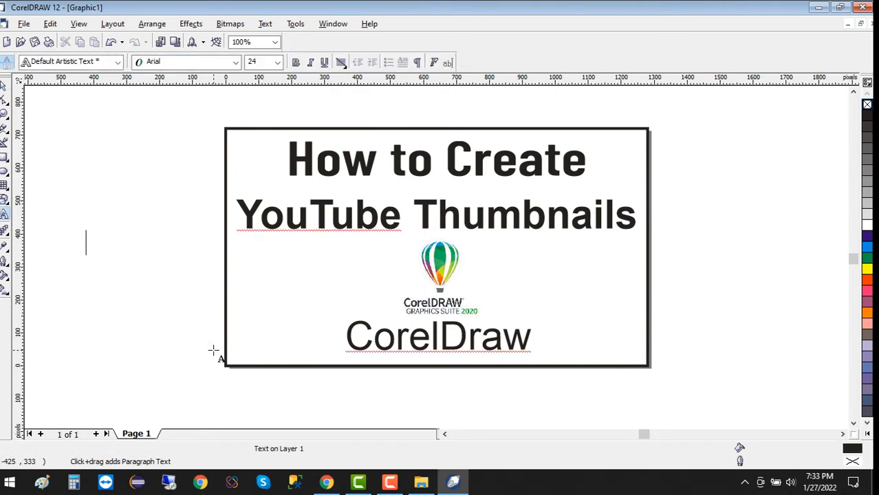
type("C12")
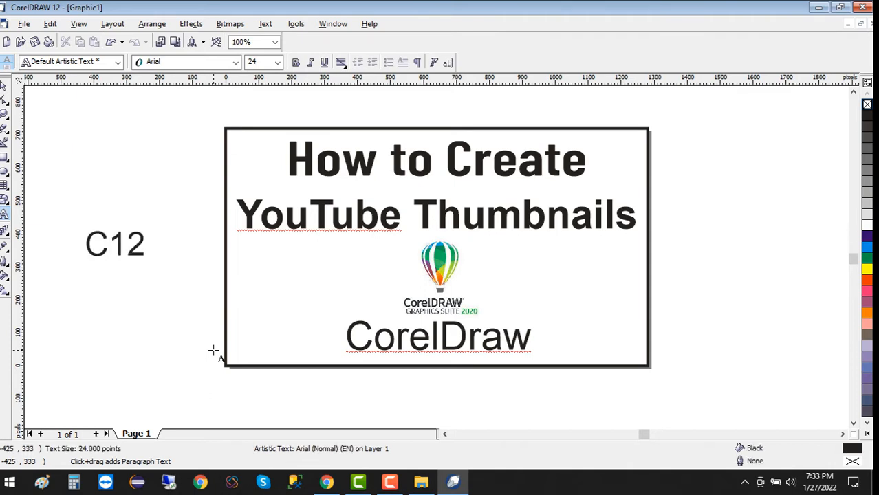